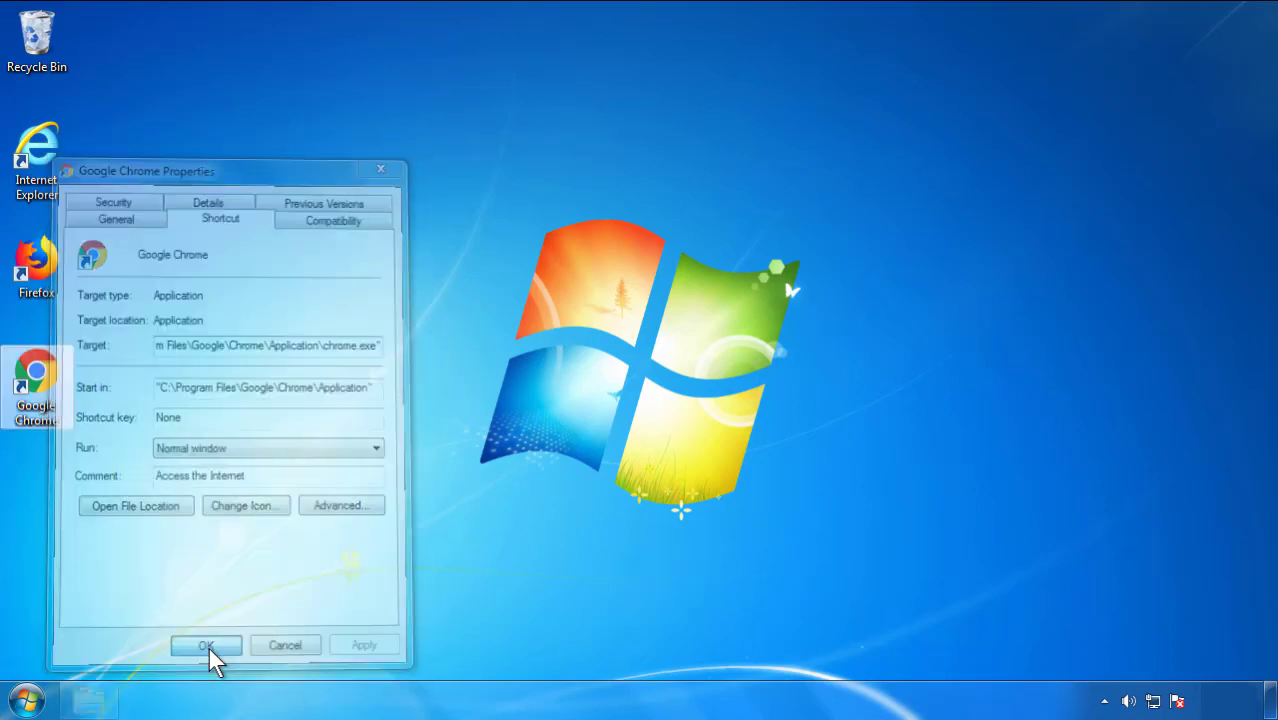
- Confirm the Google Chrome shortcut's properties (target chrome.exe) and close the dialog
click(27, 700)
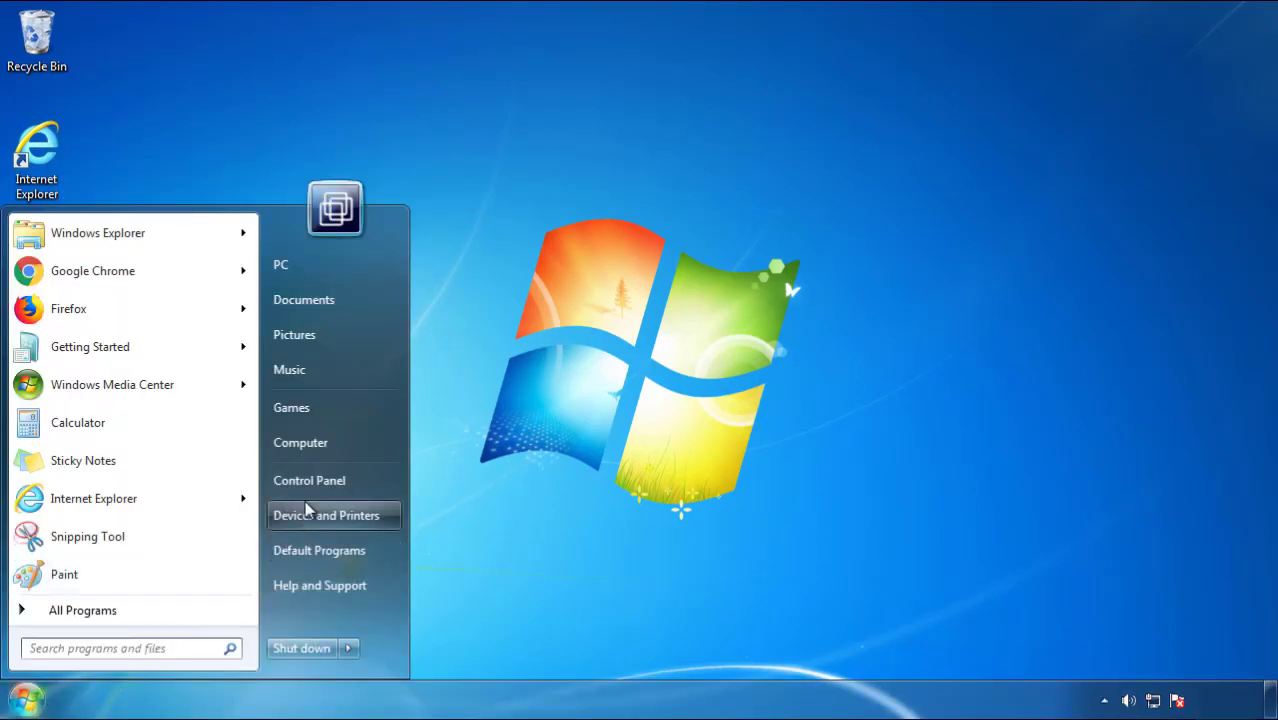
- Uninstall SearchMine 2.00 from Programs and Features, sorted newest first, then close the list
click(320, 470)
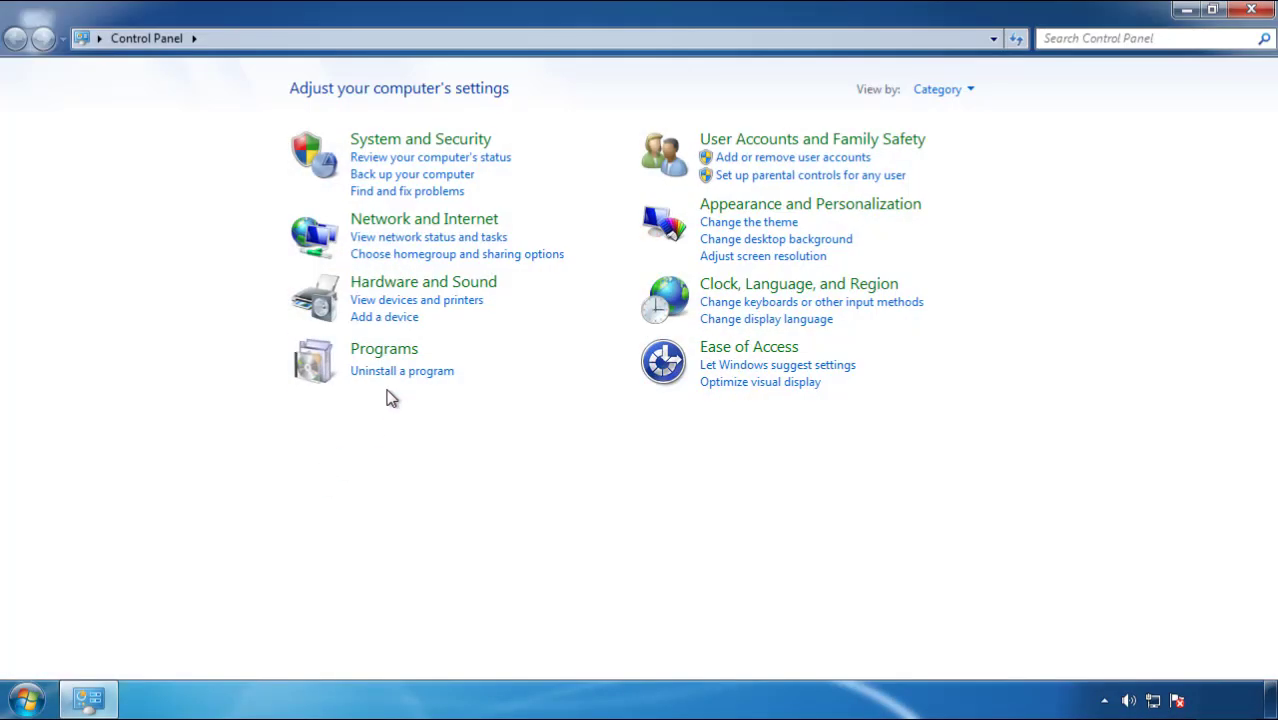
click(399, 373)
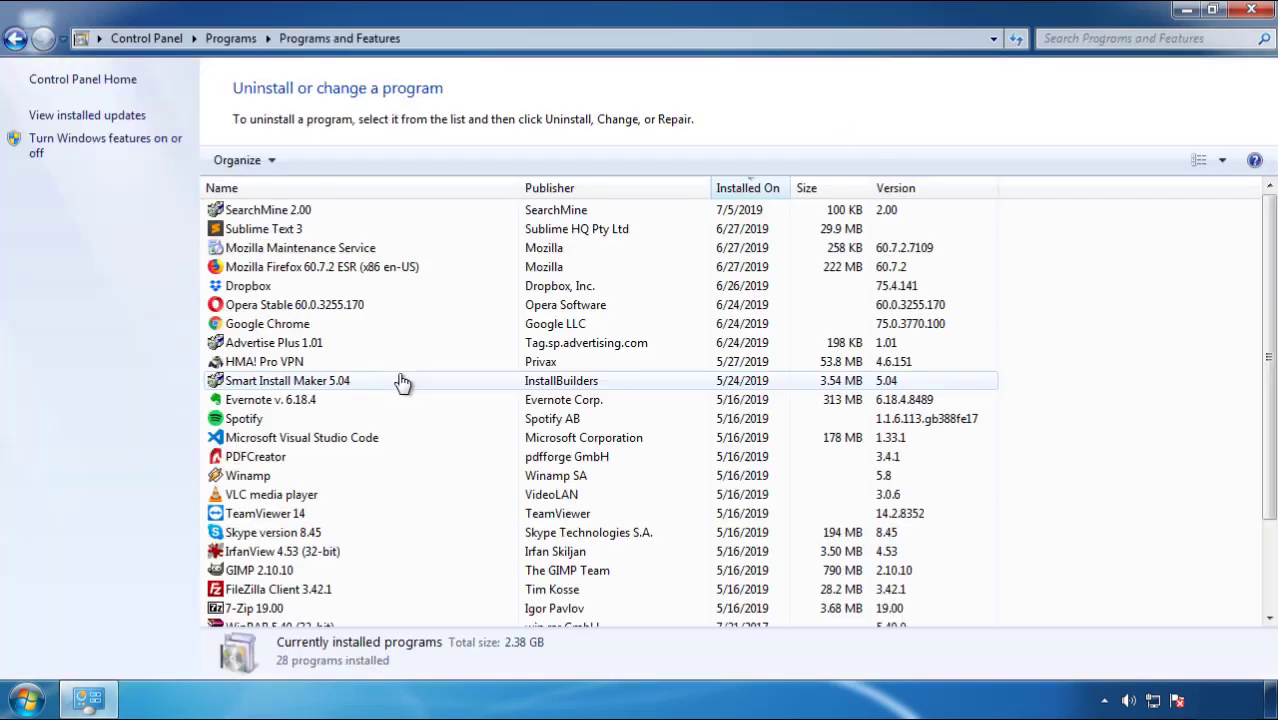
click(749, 190)
click(742, 192)
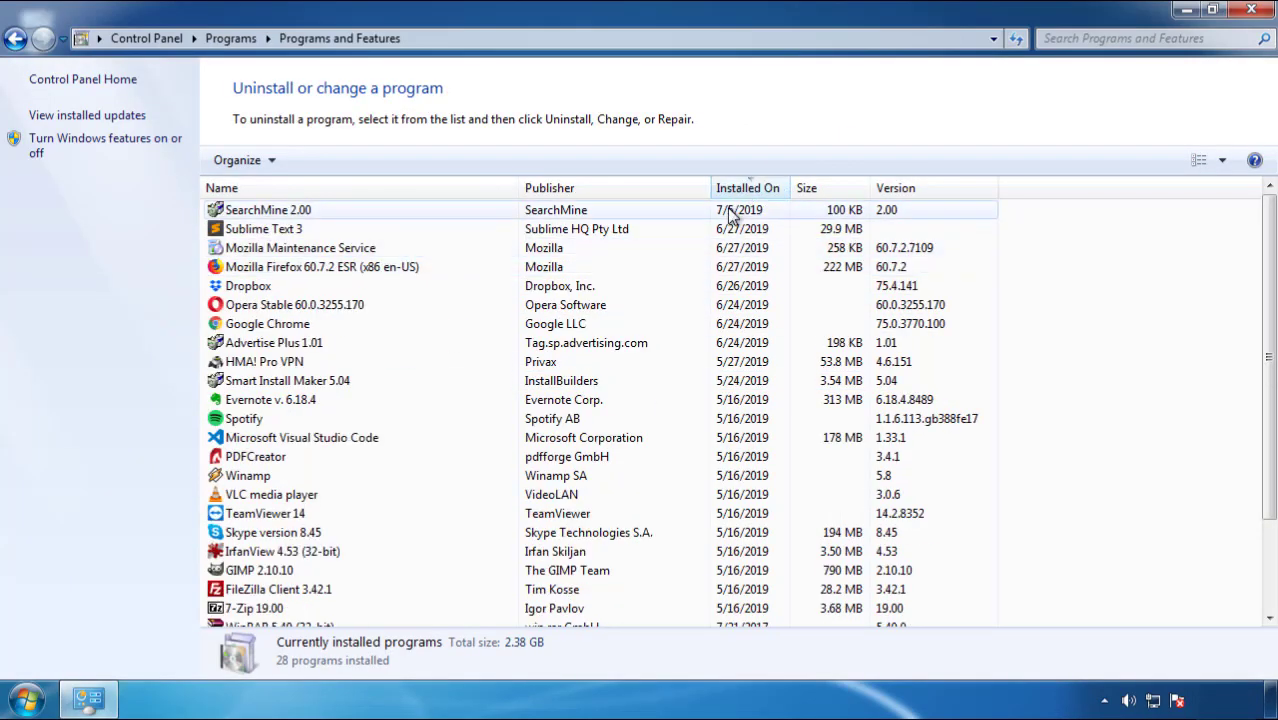
click(270, 214)
click(319, 161)
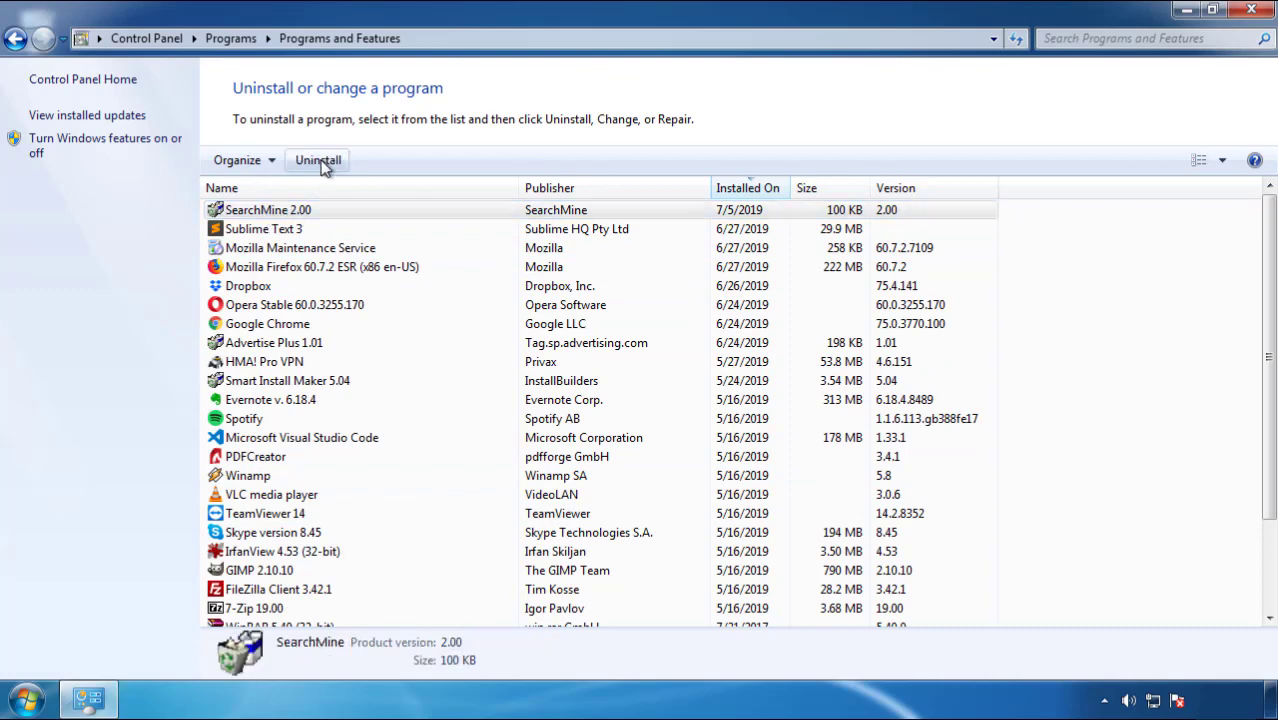
click(745, 529)
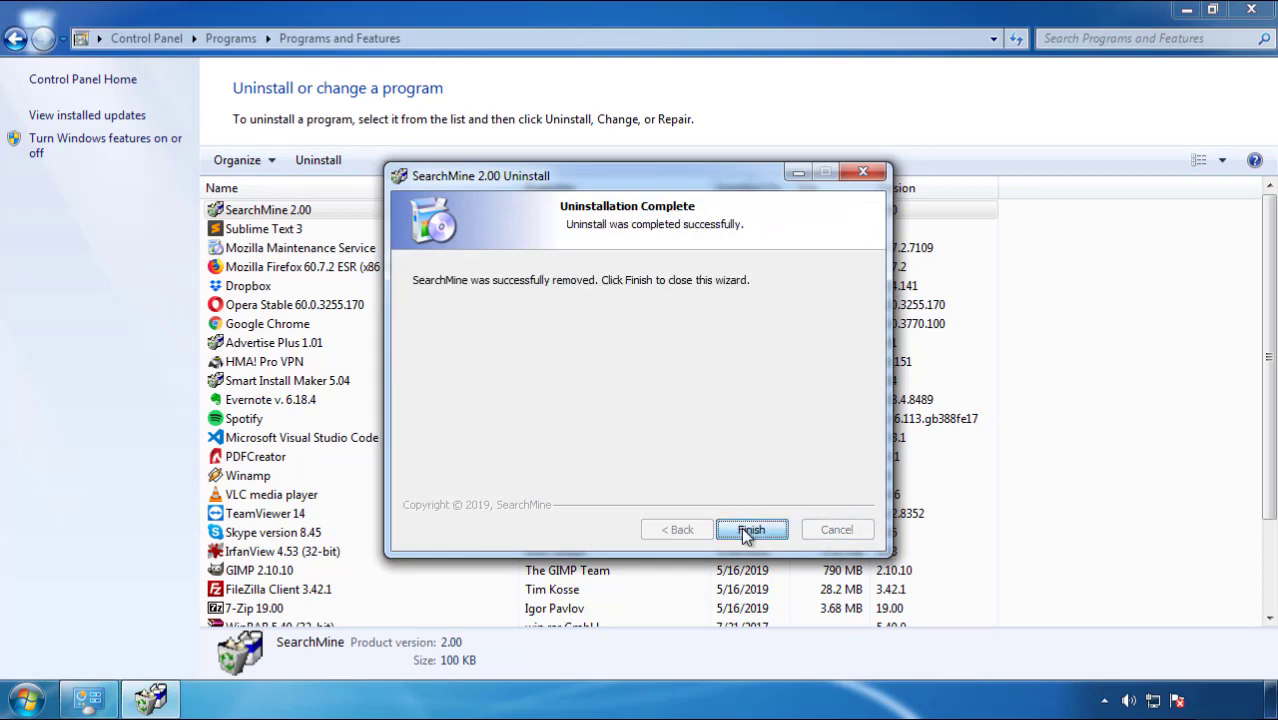
click(741, 527)
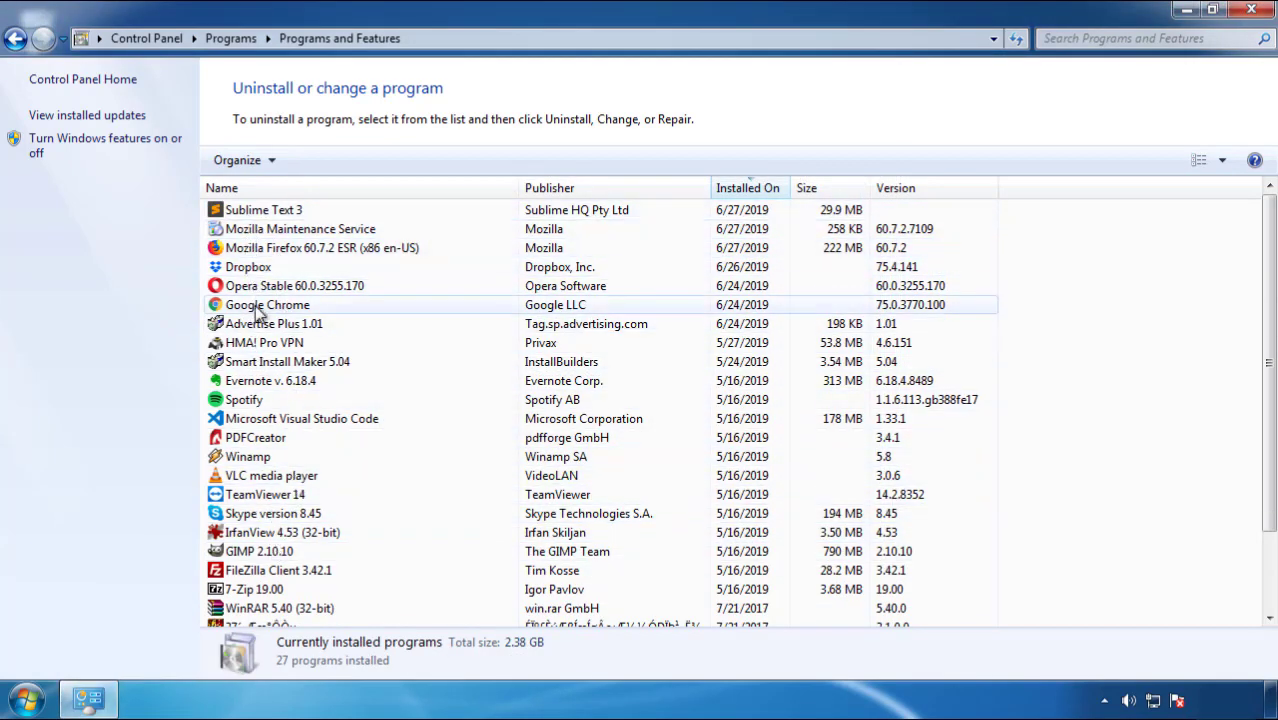
click(1251, 12)
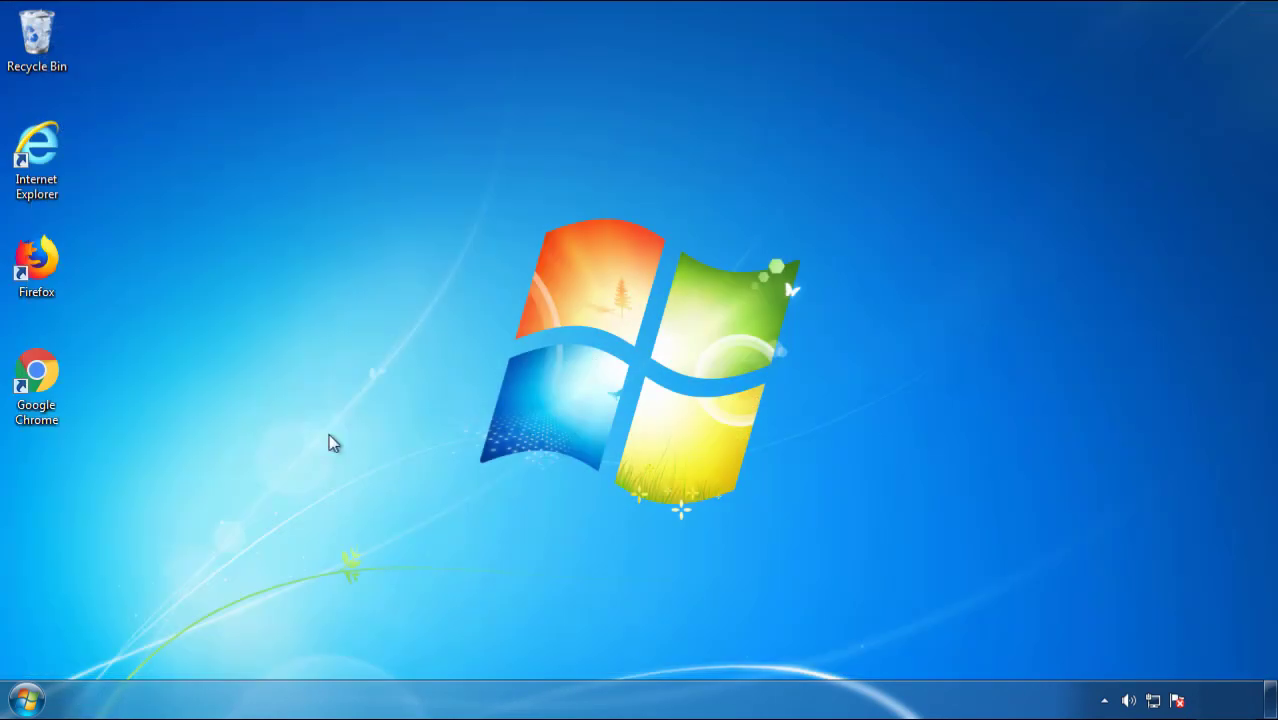
- Restart Windows 7 and pick Safe Mode from the F8 boot menu
click(24, 702)
click(348, 650)
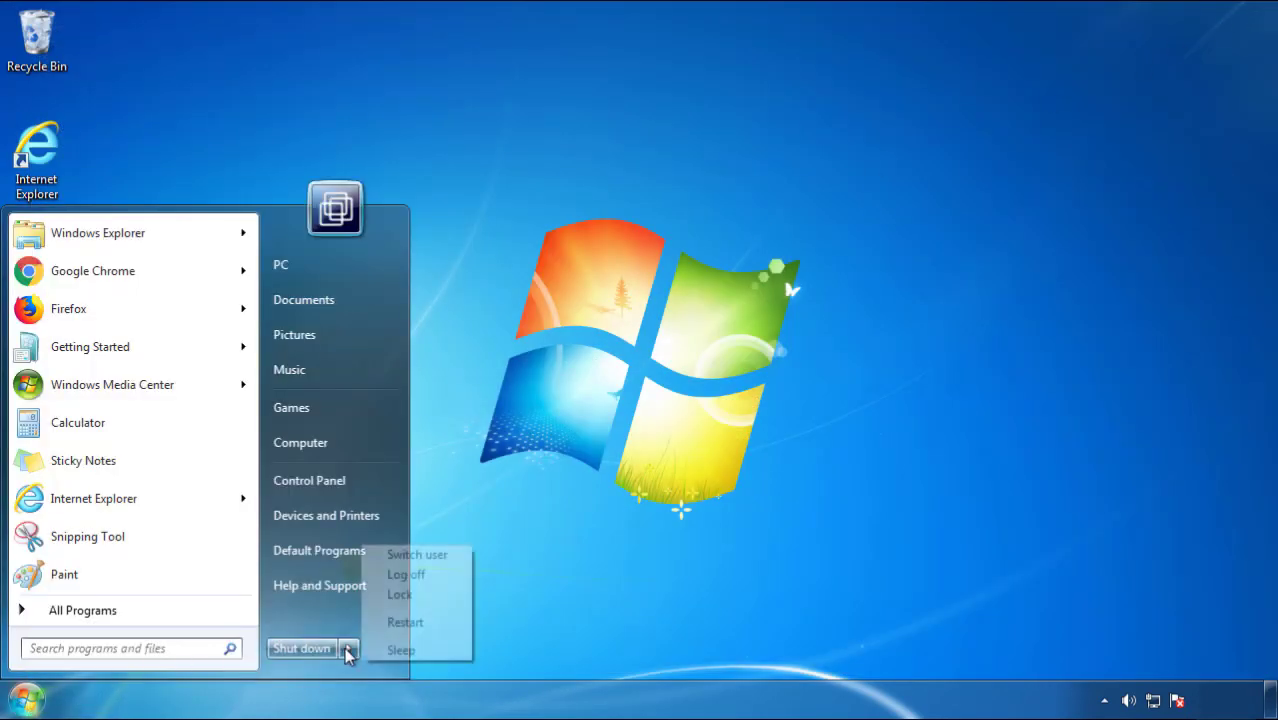
click(668, 546)
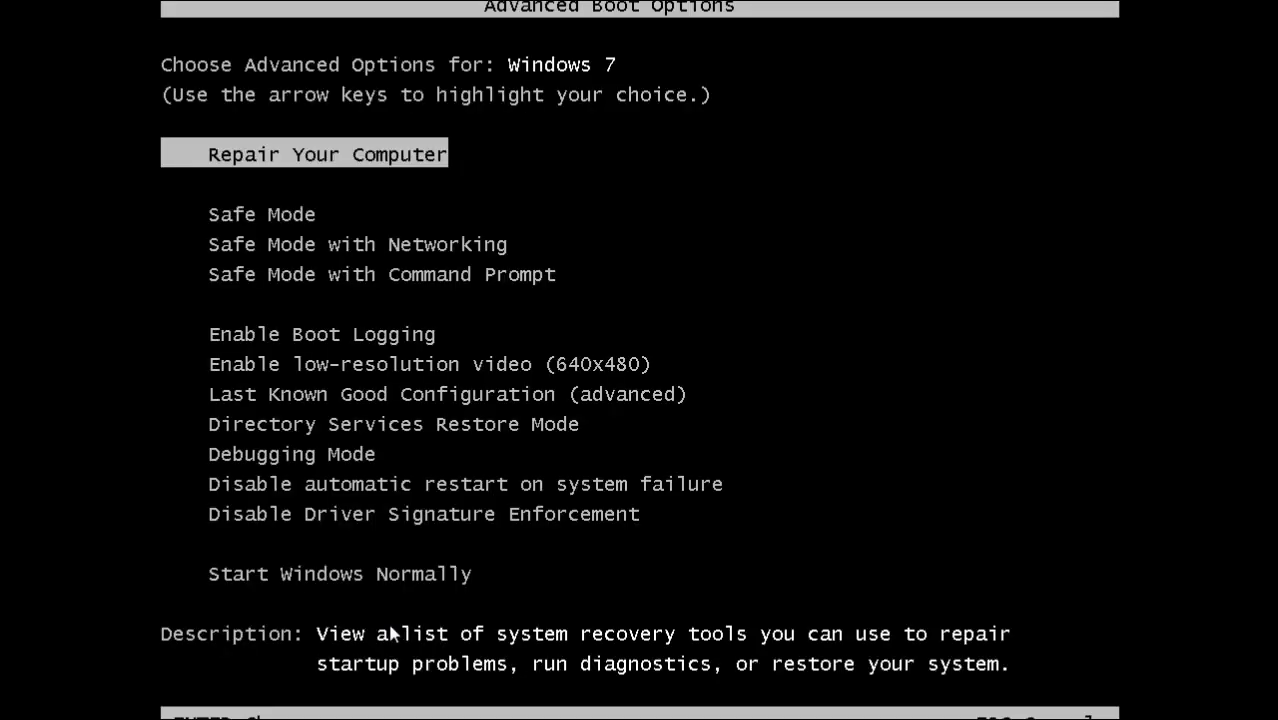
key(Down)
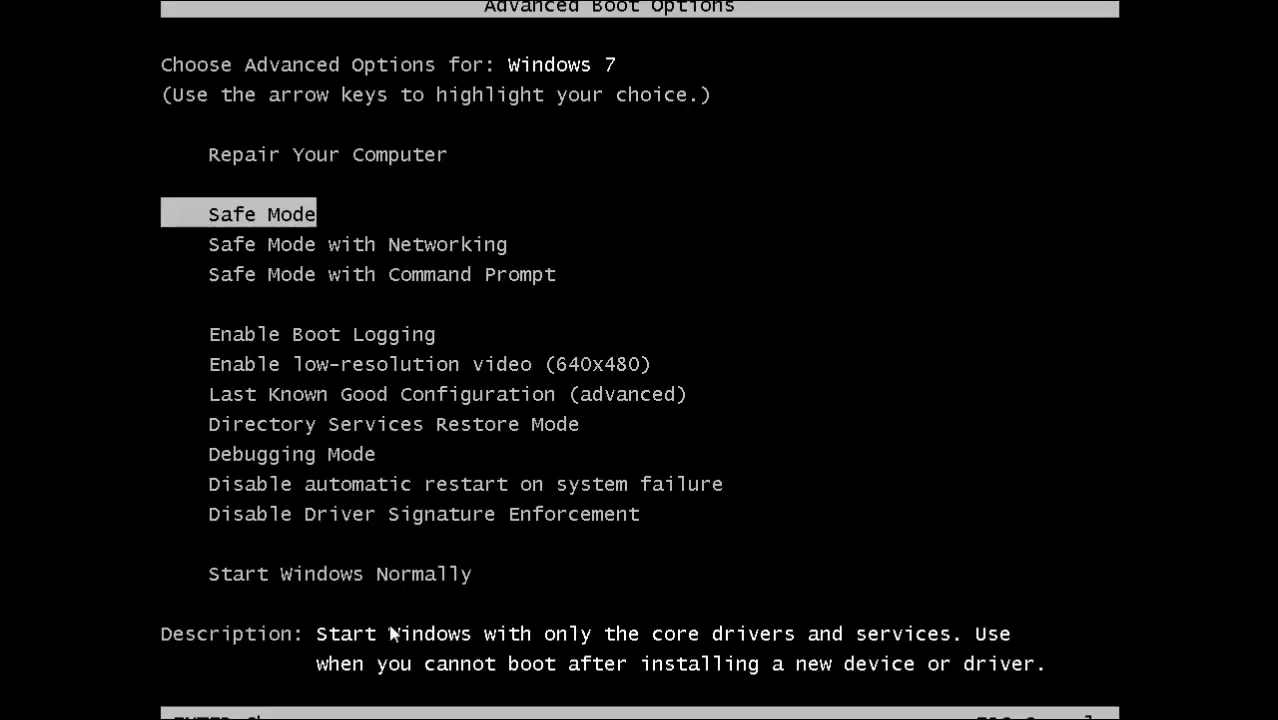
key(Return)
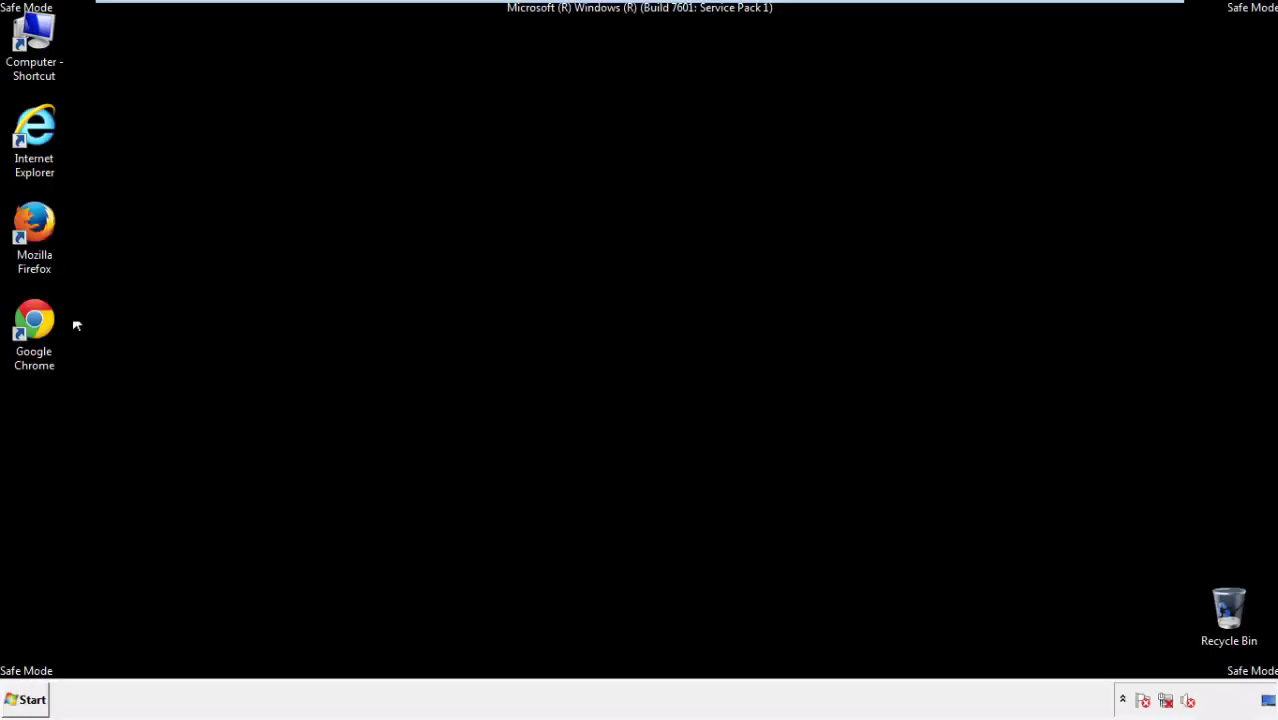
- Launch Firefox, decline the default-browser prompt, and show the Menu Bar
double_click(46, 232)
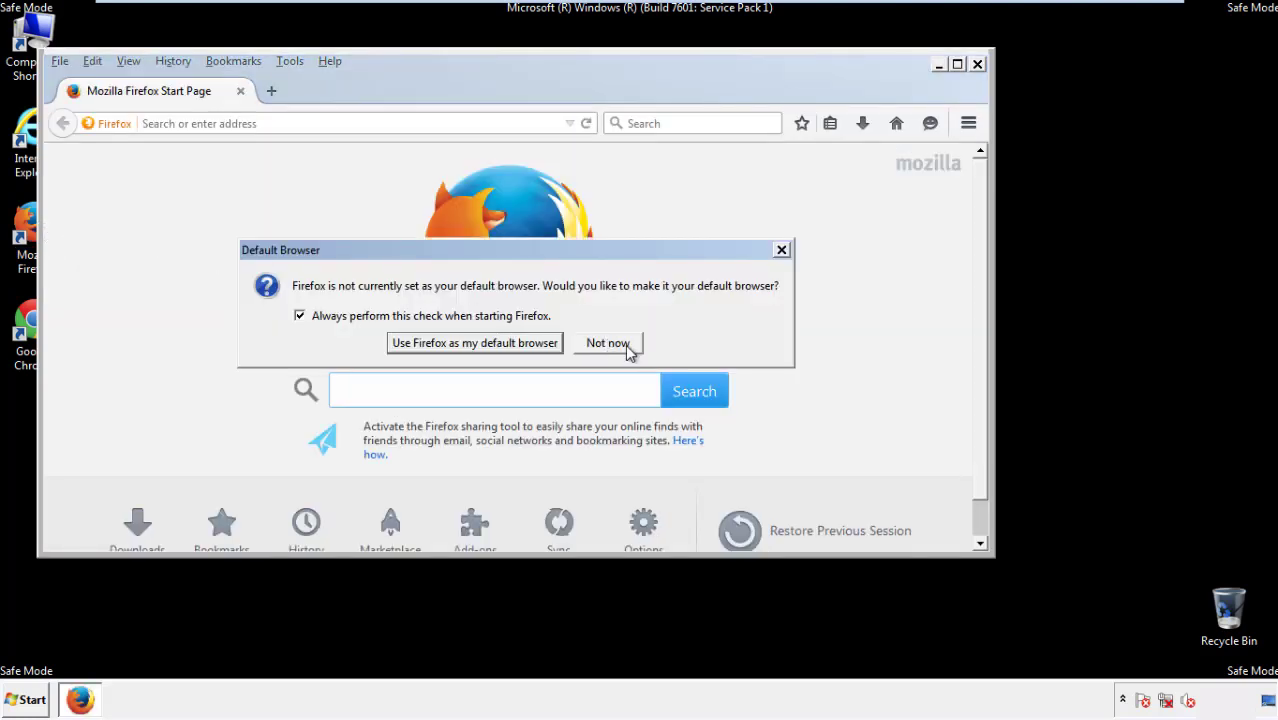
click(608, 343)
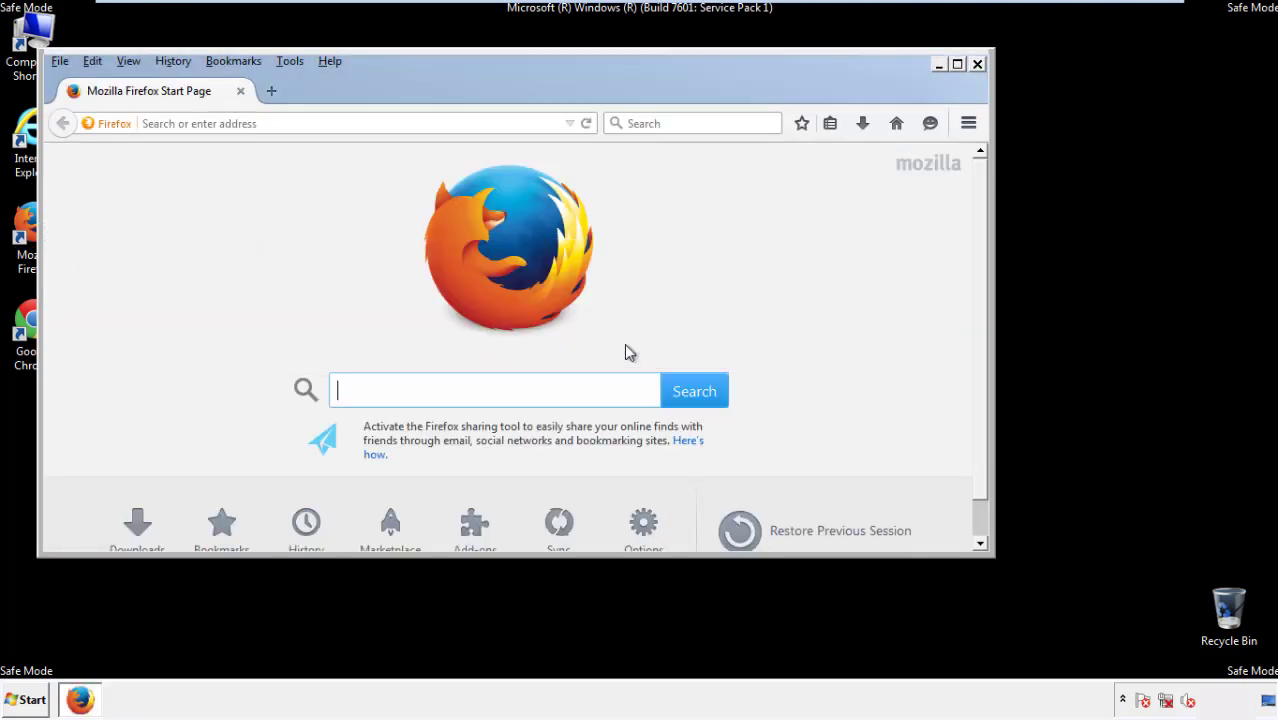
right_click(393, 89)
click(428, 150)
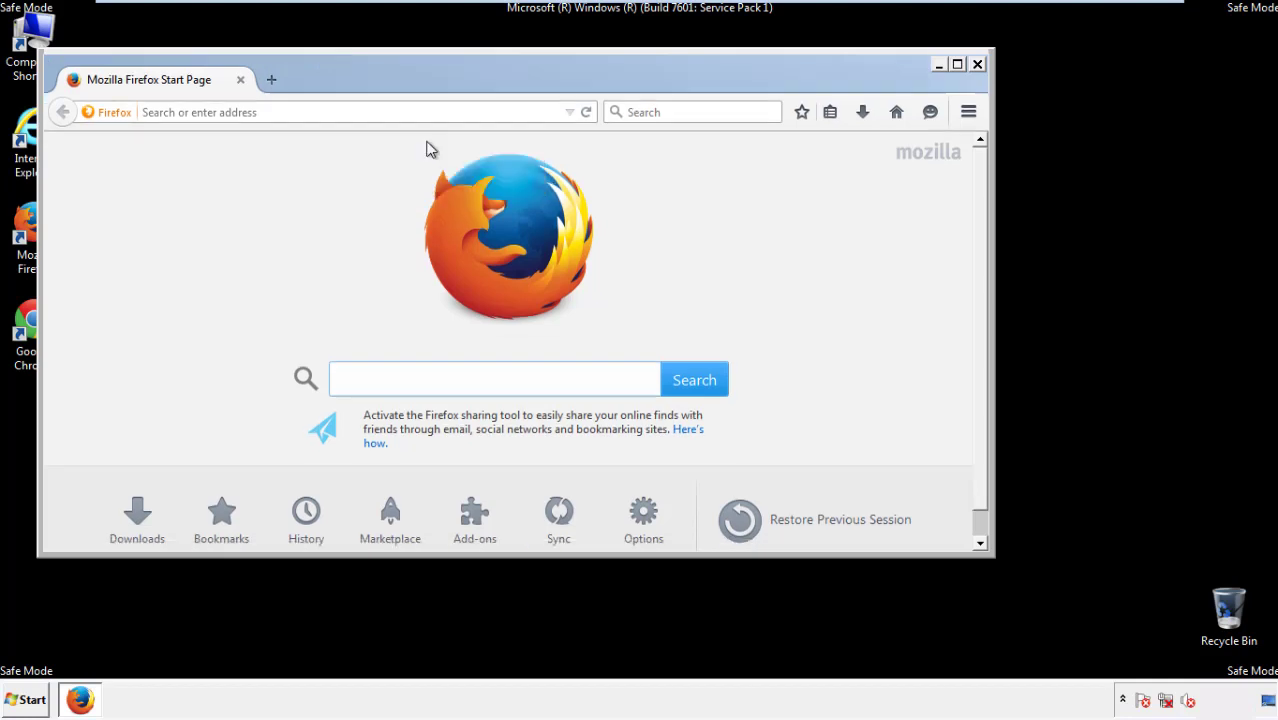
right_click(404, 88)
click(424, 153)
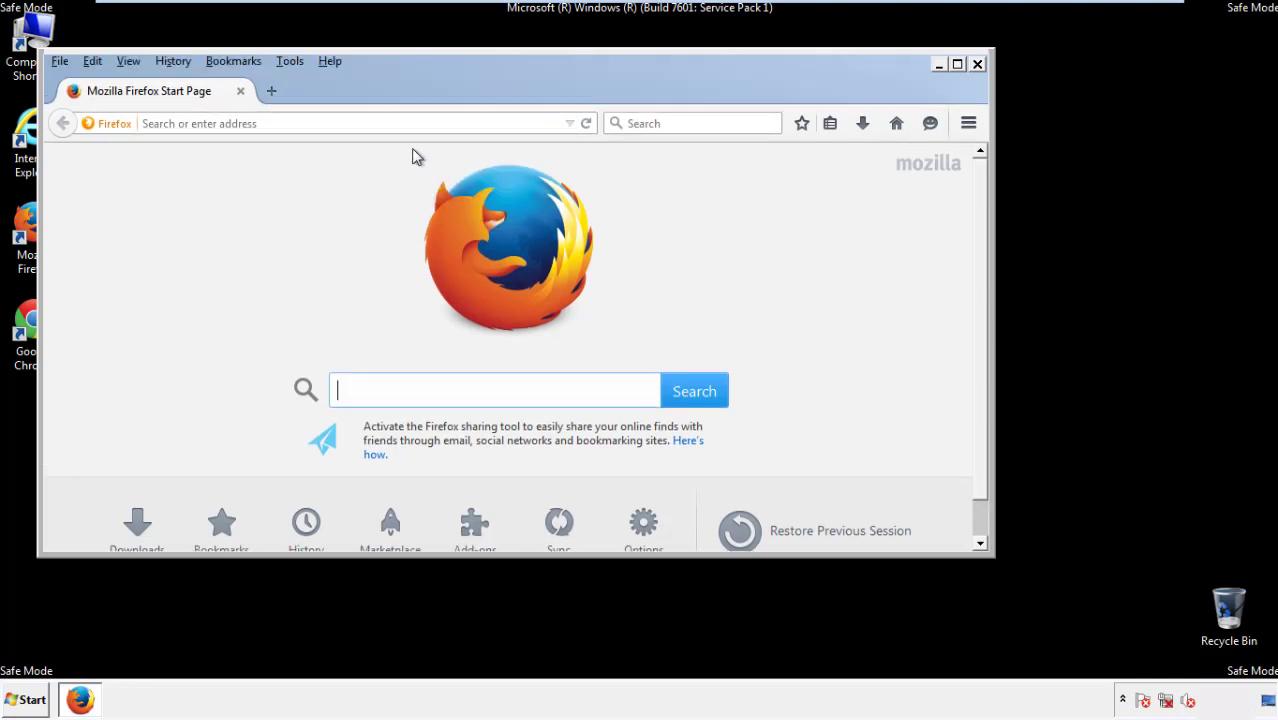
- Clear Recent History for Everything, keeping Offline Website Data and Site Preferences checked
click(180, 62)
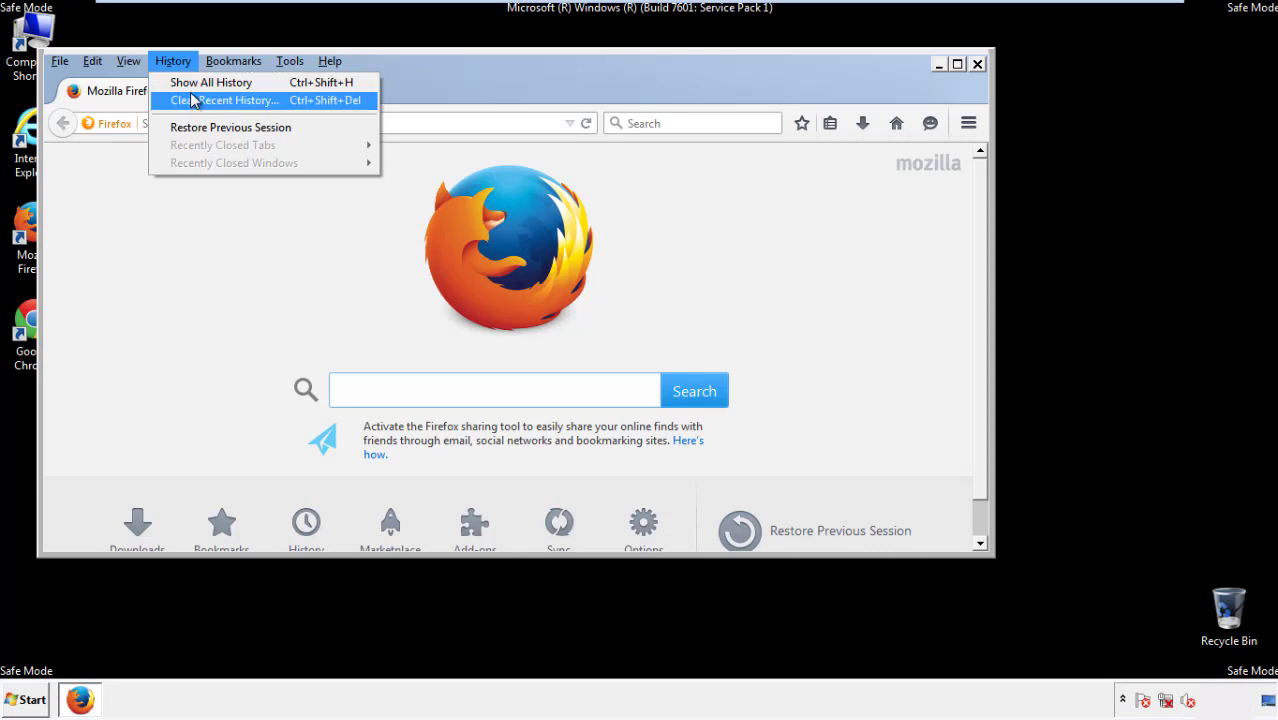
click(193, 100)
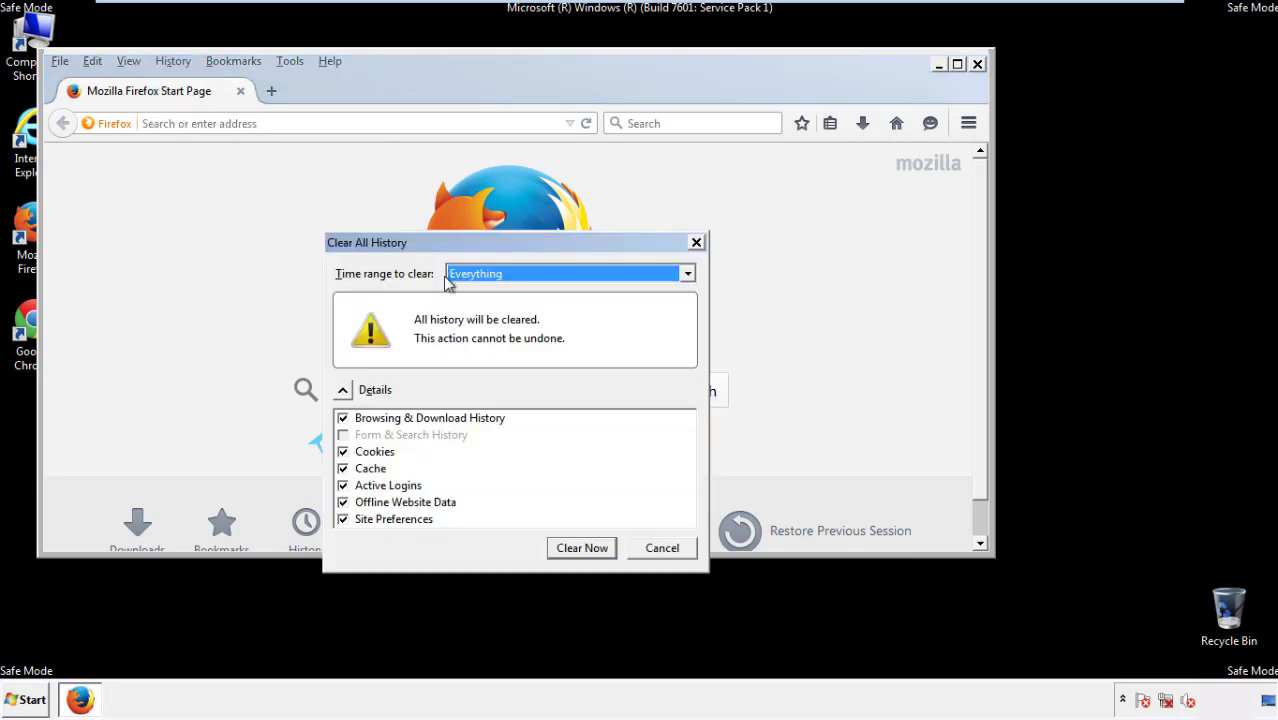
click(475, 274)
click(478, 375)
click(342, 502)
click(342, 502)
click(343, 520)
click(343, 520)
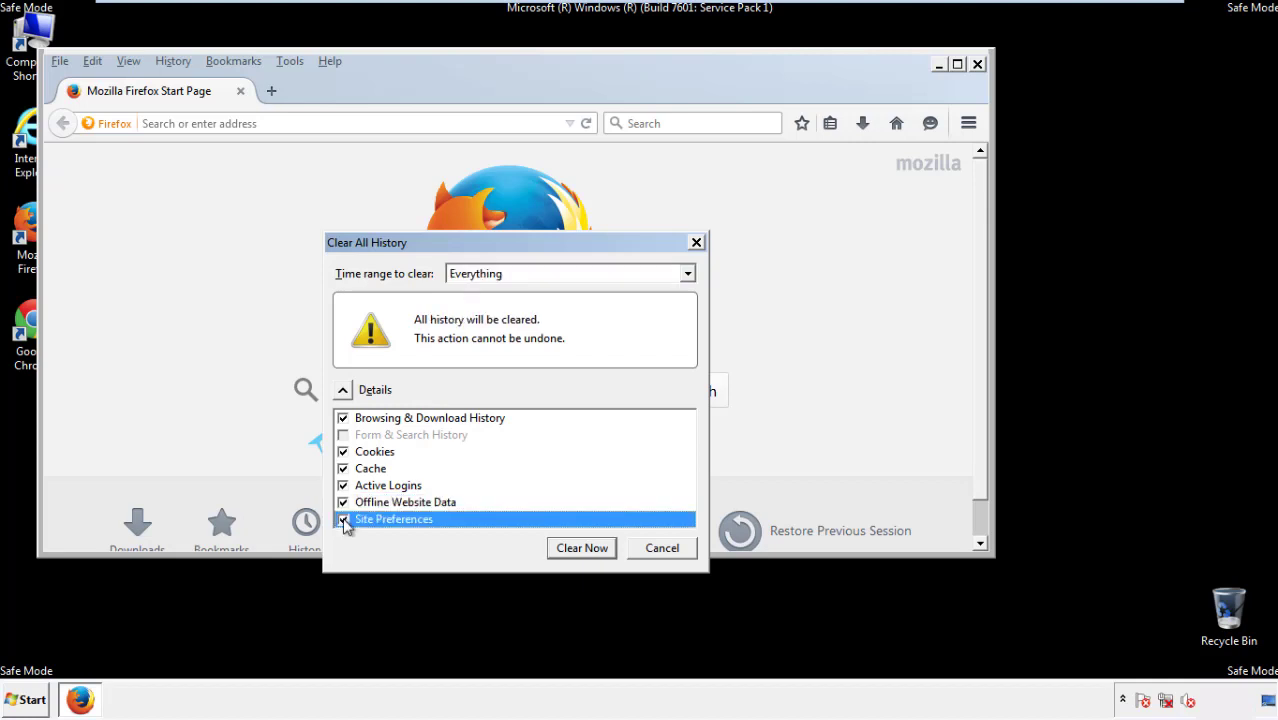
click(580, 550)
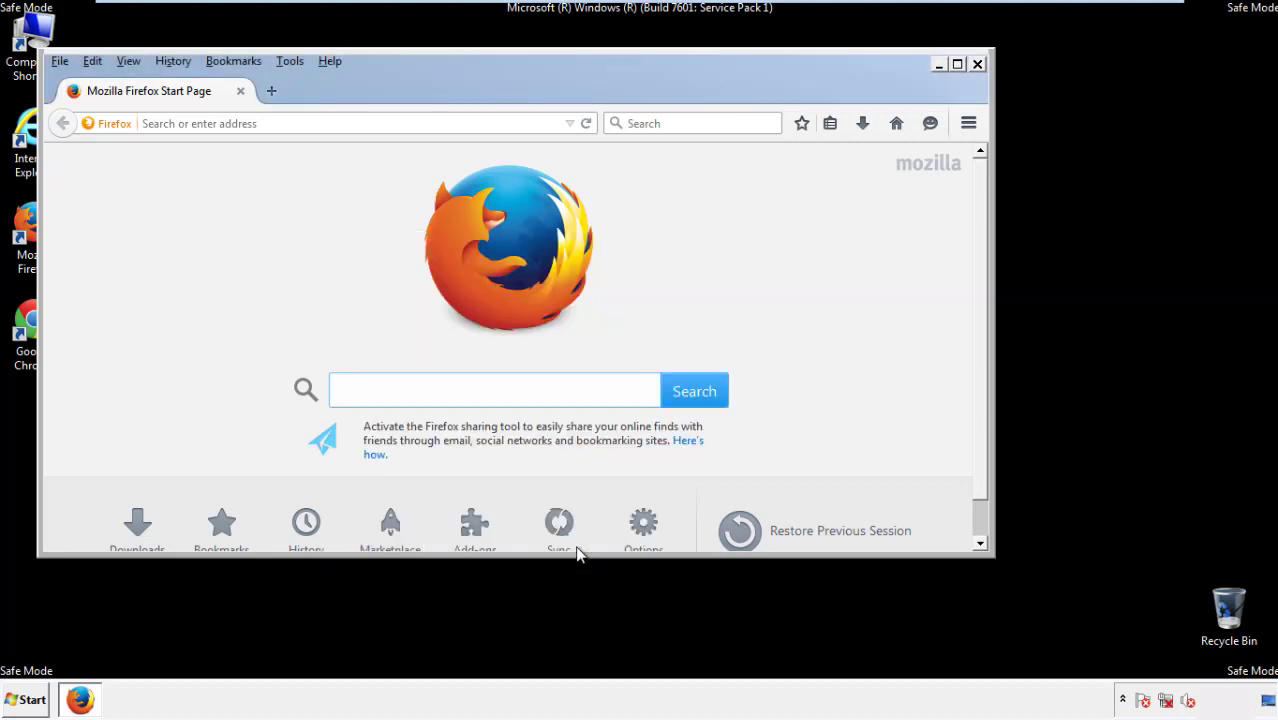
- Refresh Firefox from Troubleshooting Information, decline the default-browser prompt, and close Firefox
click(330, 62)
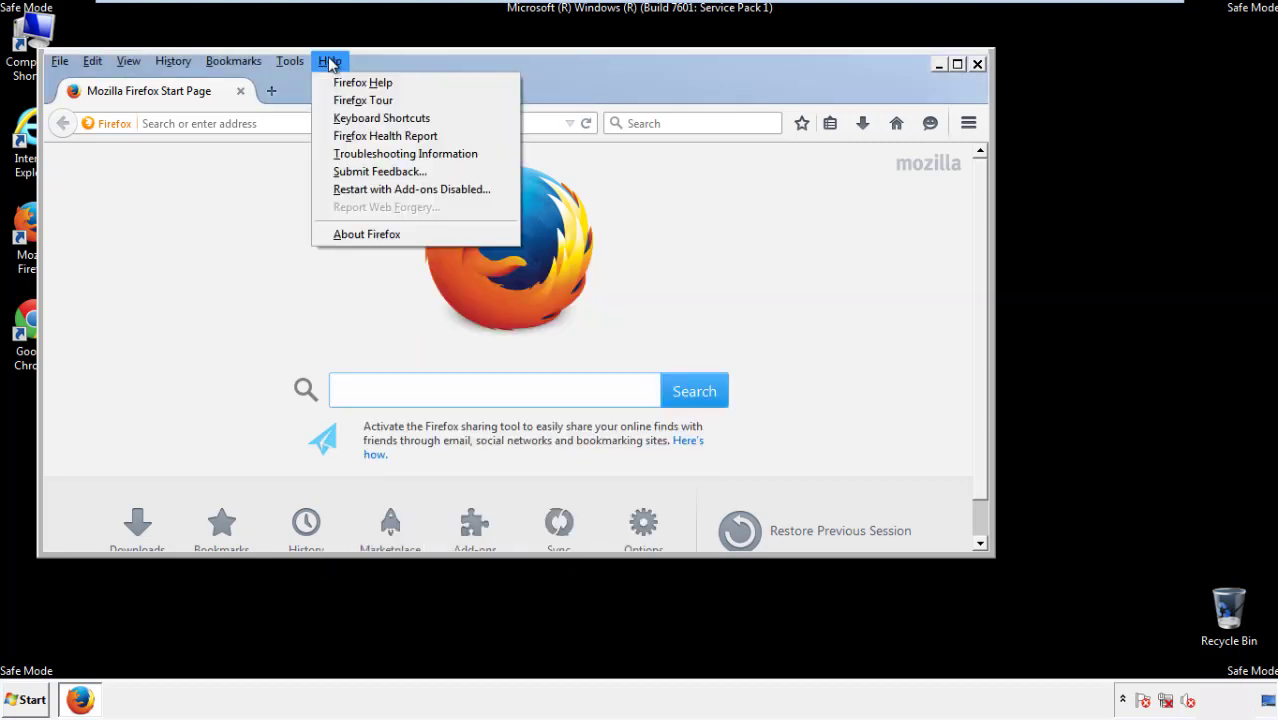
click(370, 153)
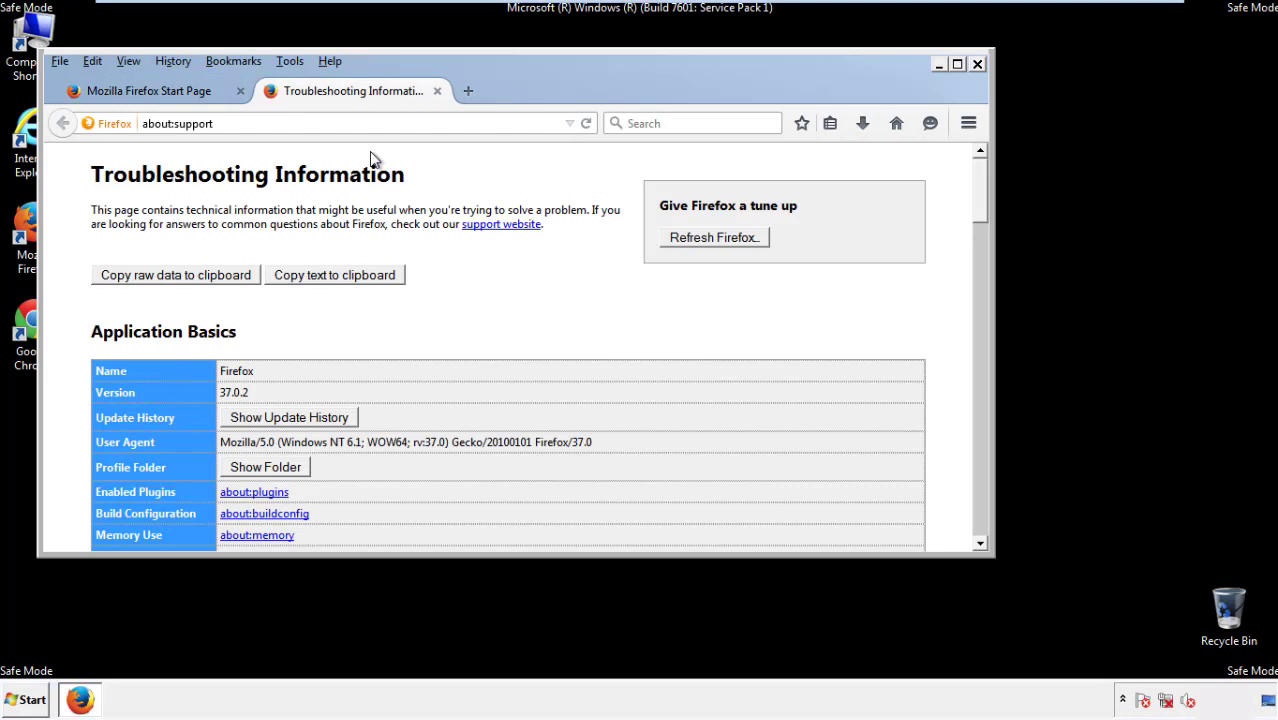
click(743, 243)
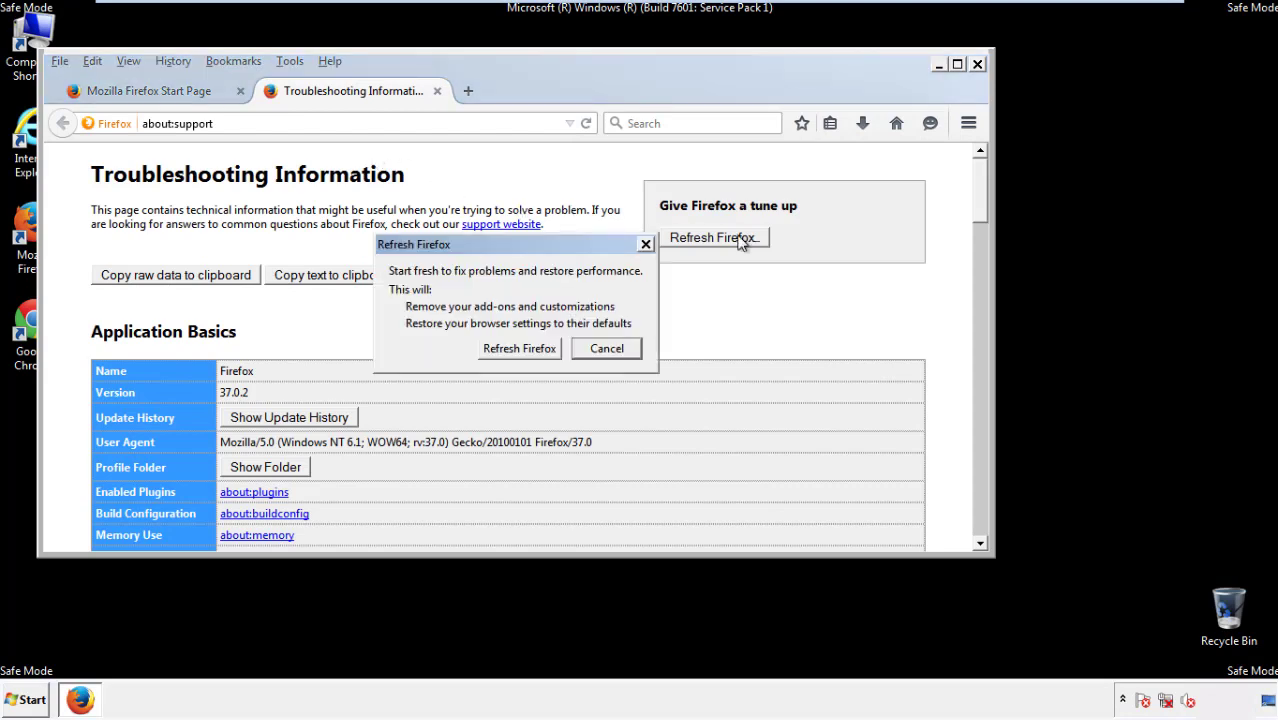
click(519, 349)
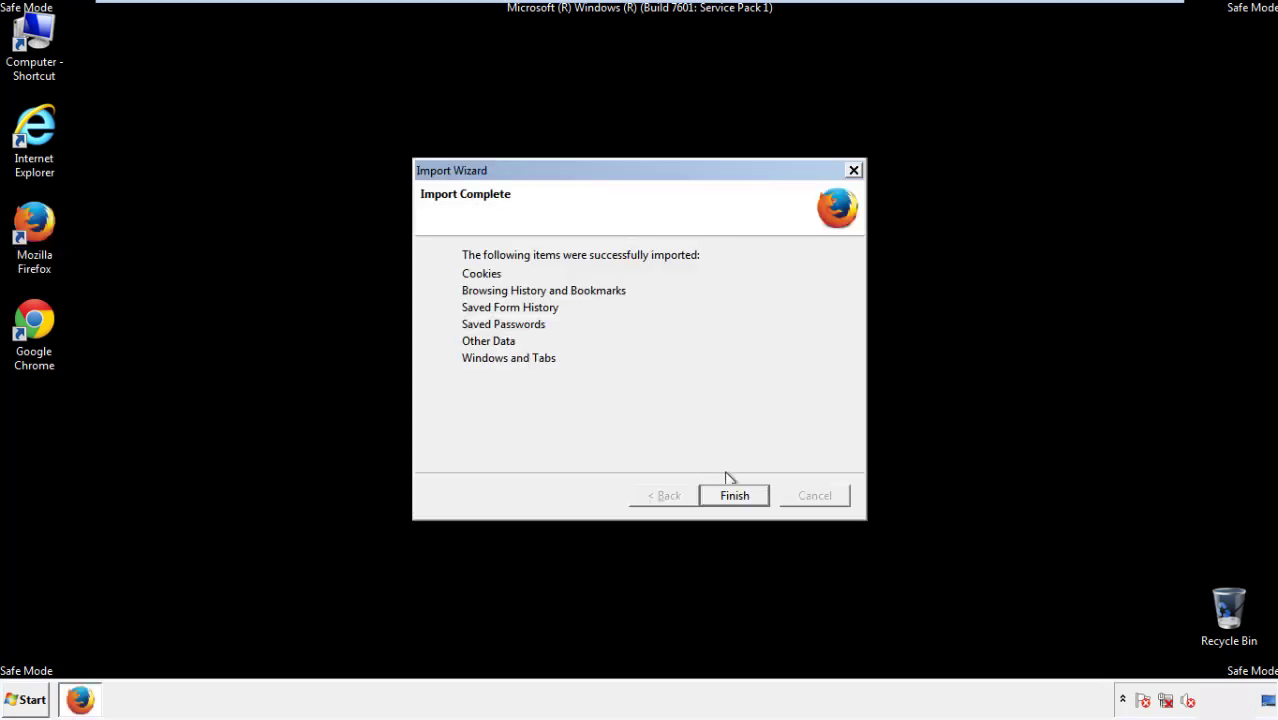
click(735, 497)
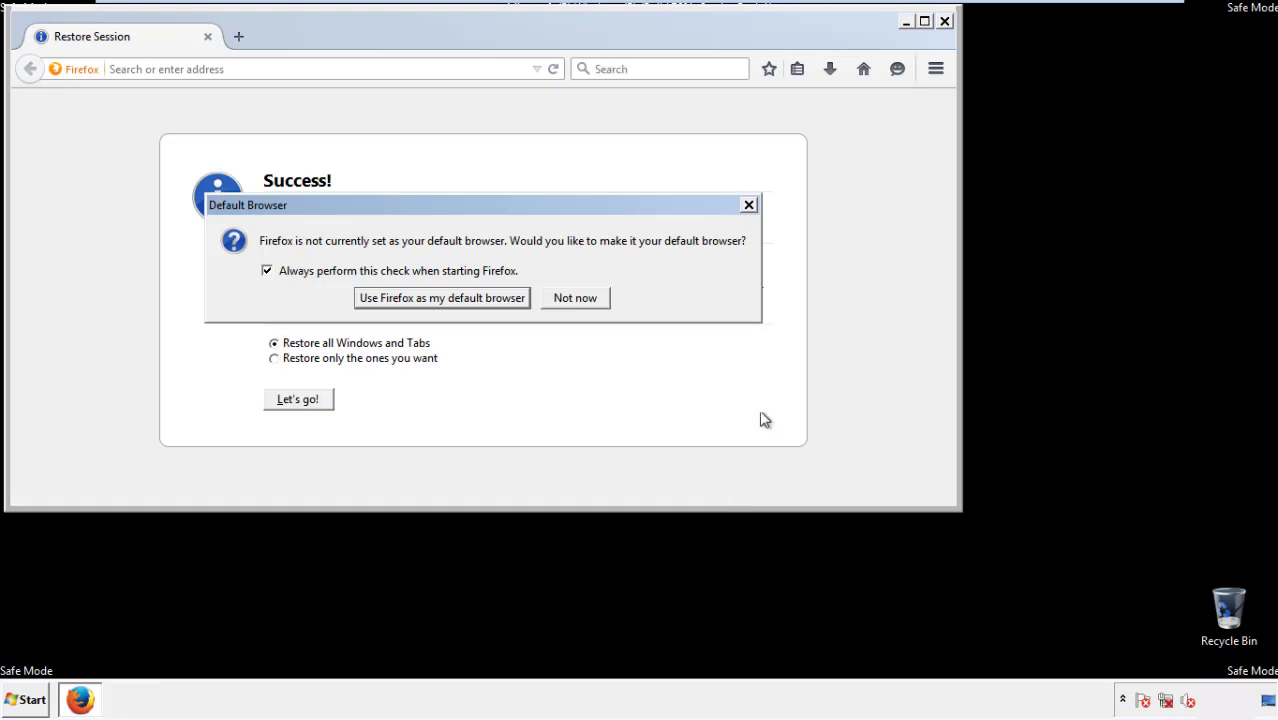
click(577, 300)
click(944, 21)
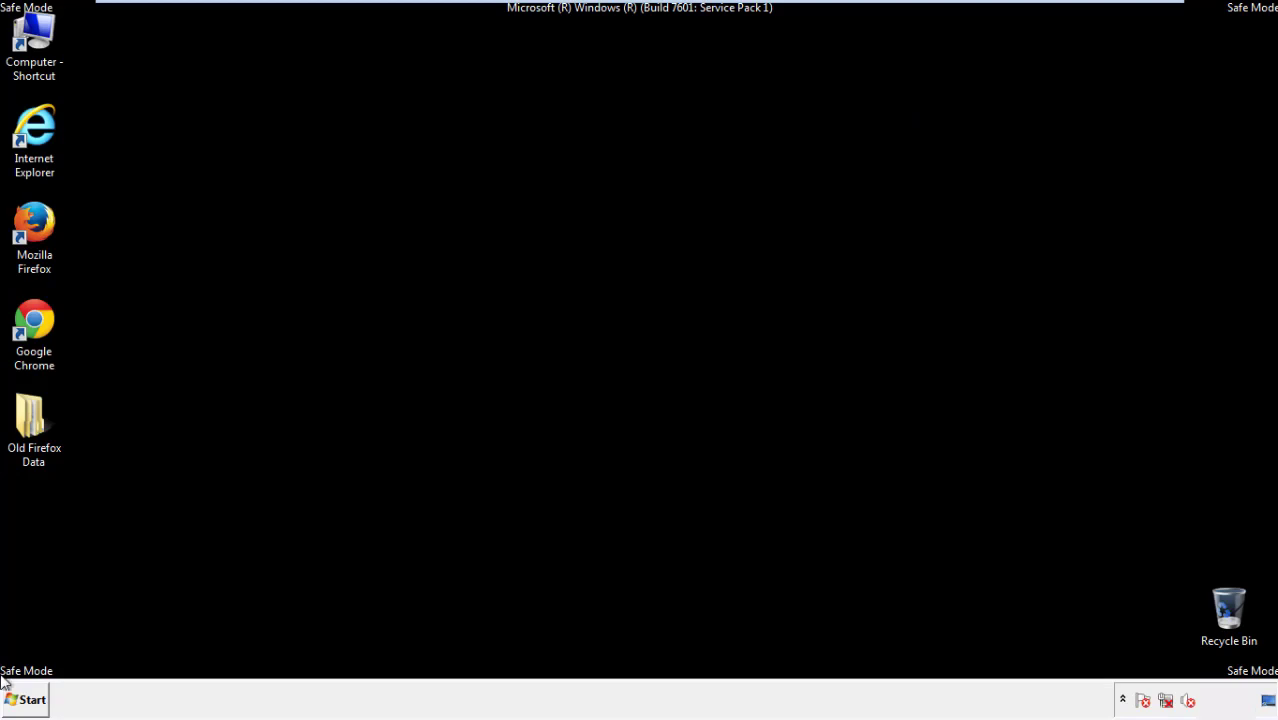
click(30, 318)
- Launch Chrome, dismiss the default-browser bar, and open Clear browsing data from History
double_click(30, 318)
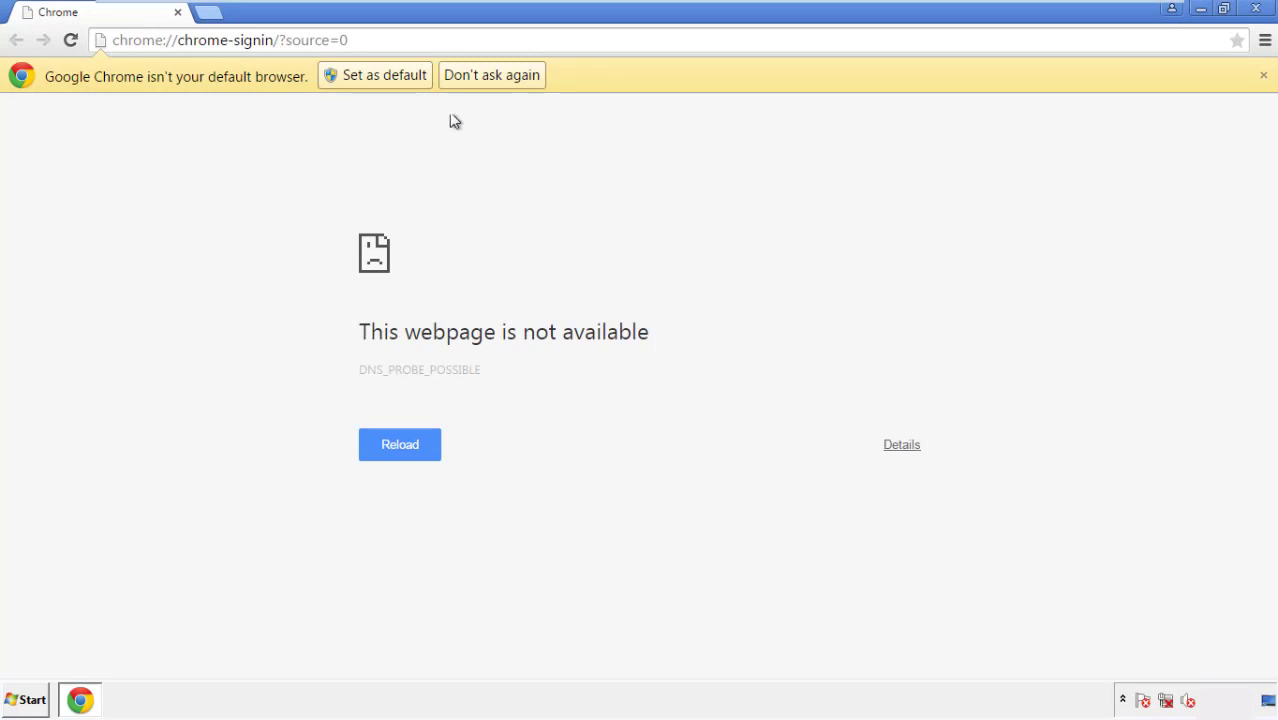
click(492, 75)
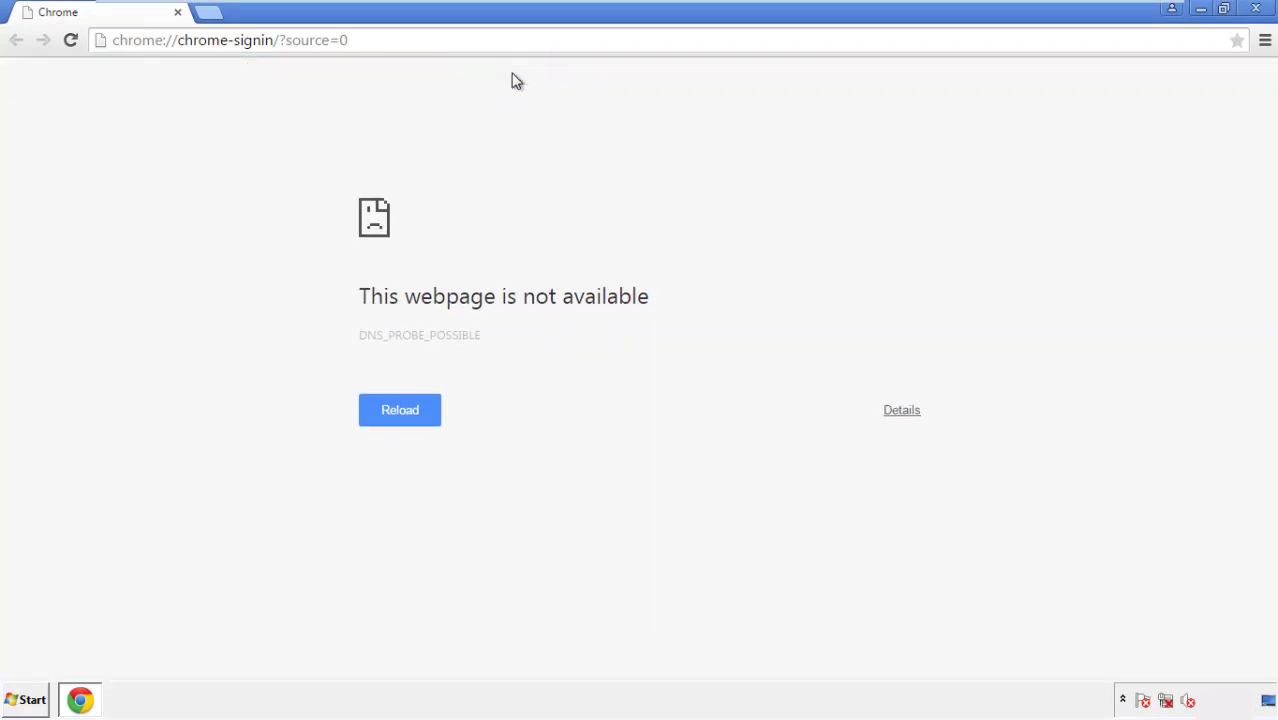
click(1265, 41)
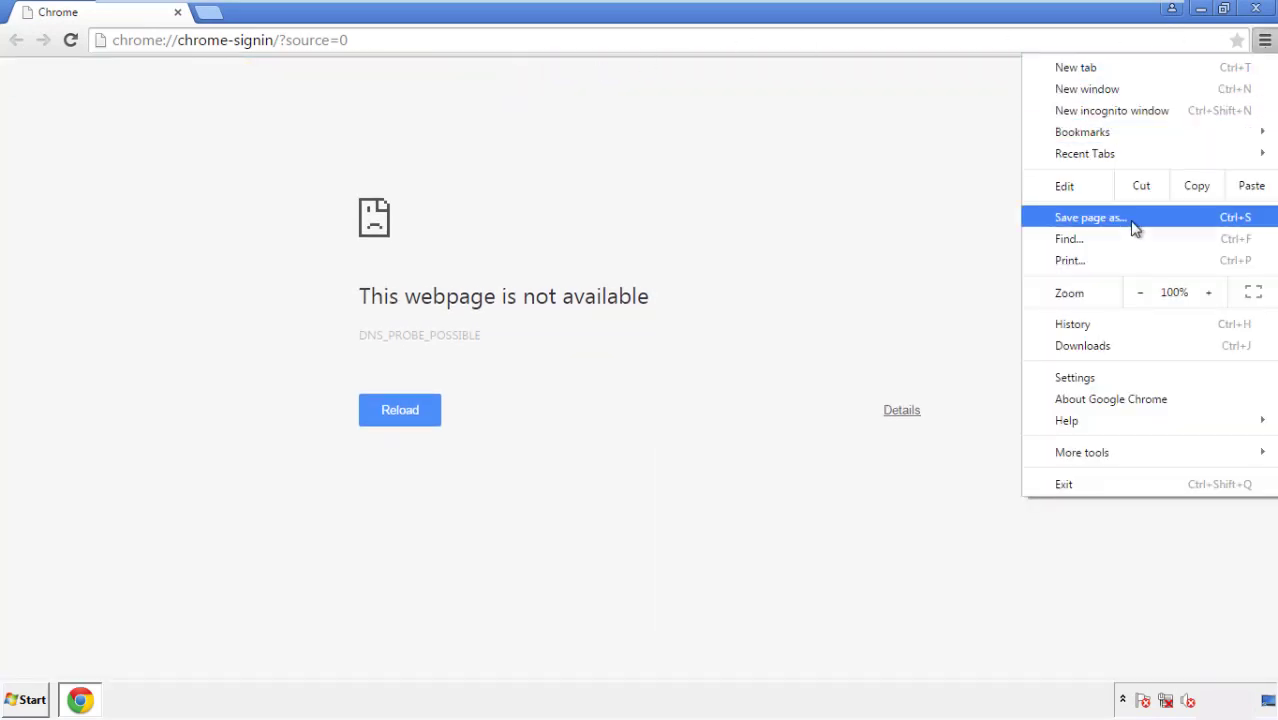
click(1081, 377)
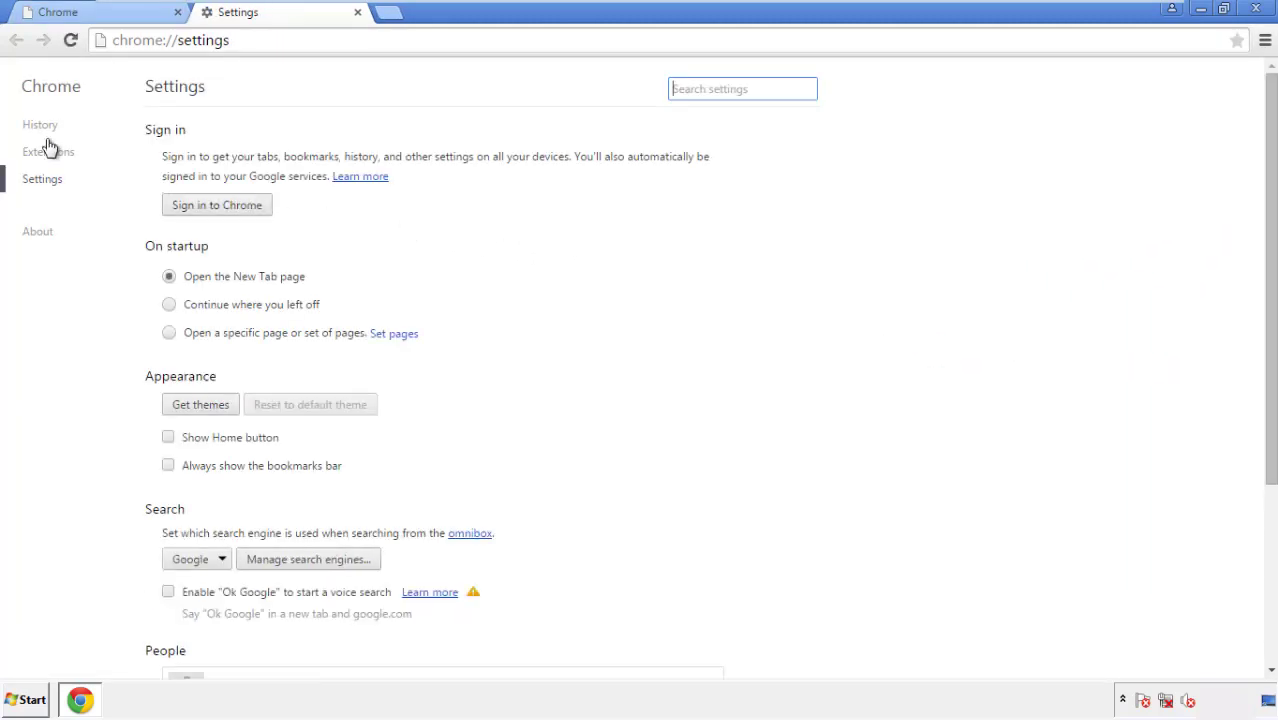
click(45, 127)
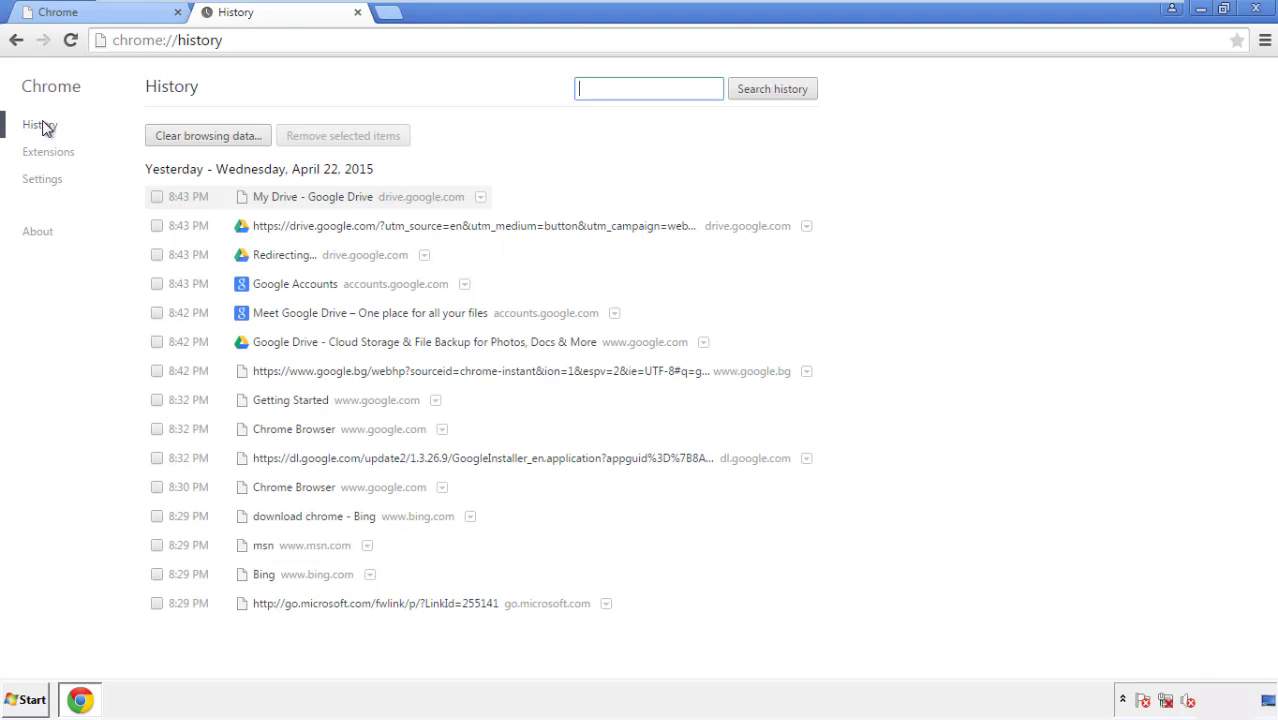
click(192, 139)
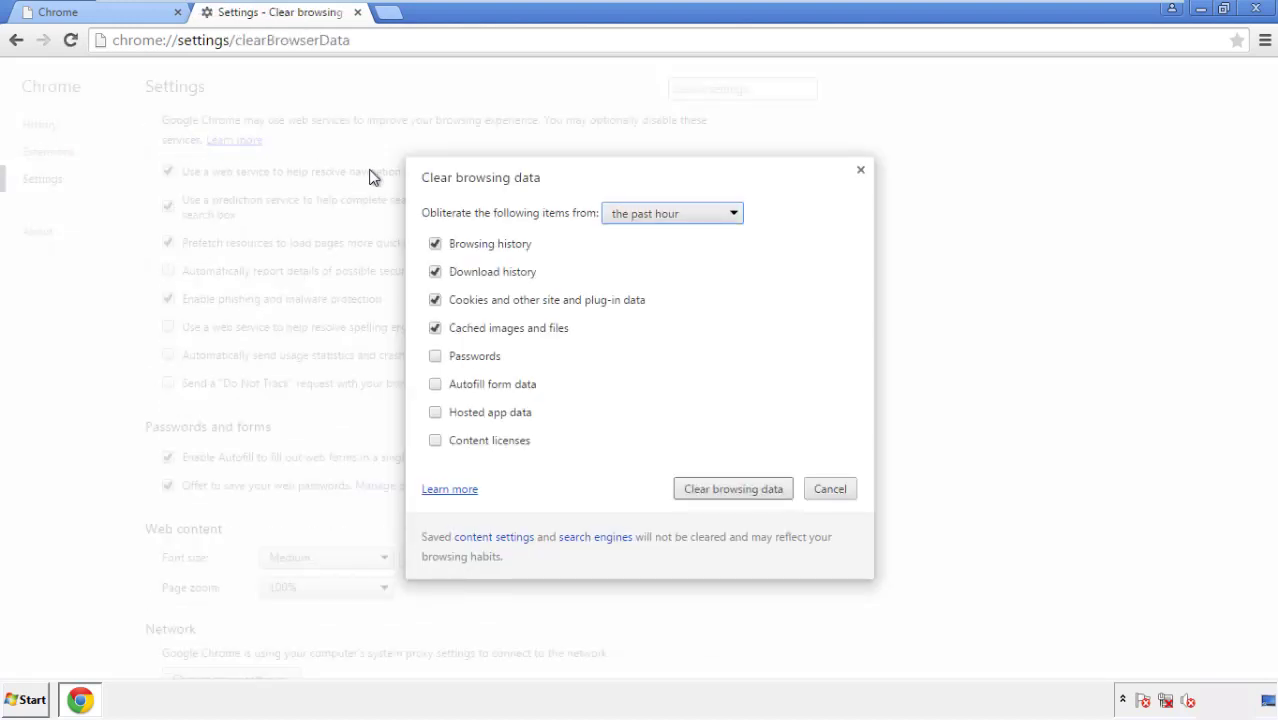
- Clear Chrome browsing data from the beginning of time, including Autofill form data
click(643, 216)
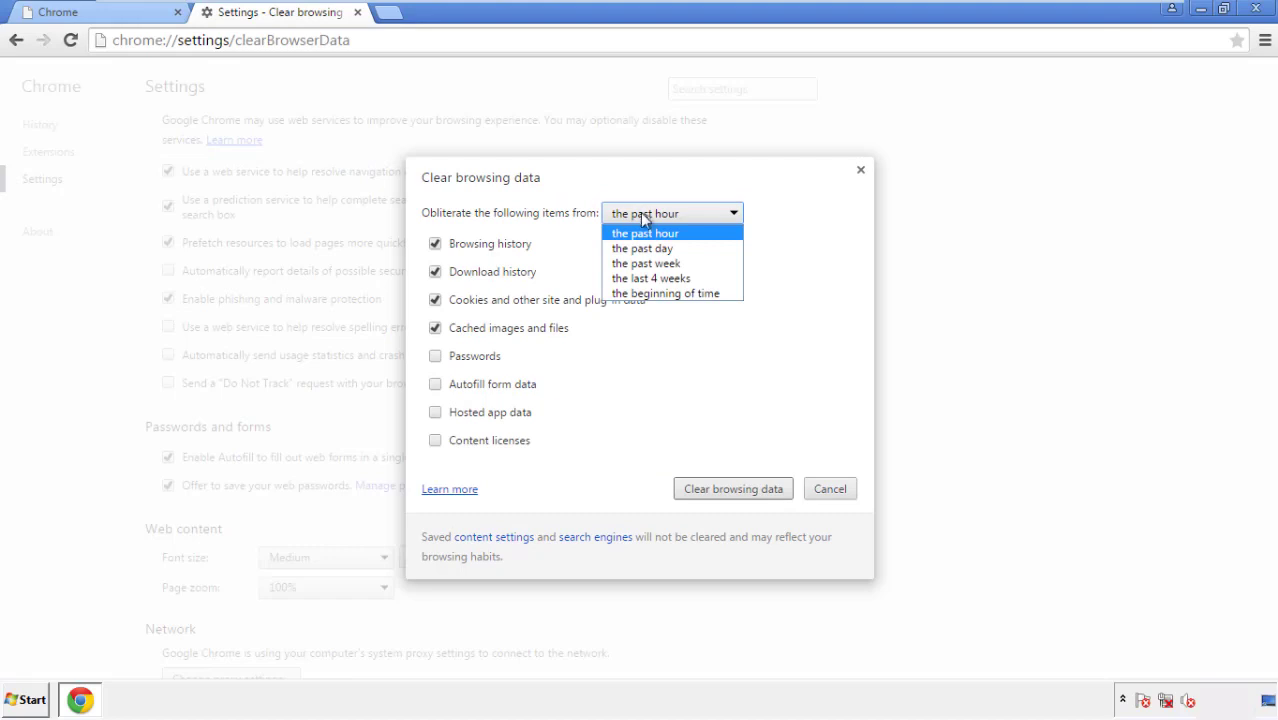
click(640, 296)
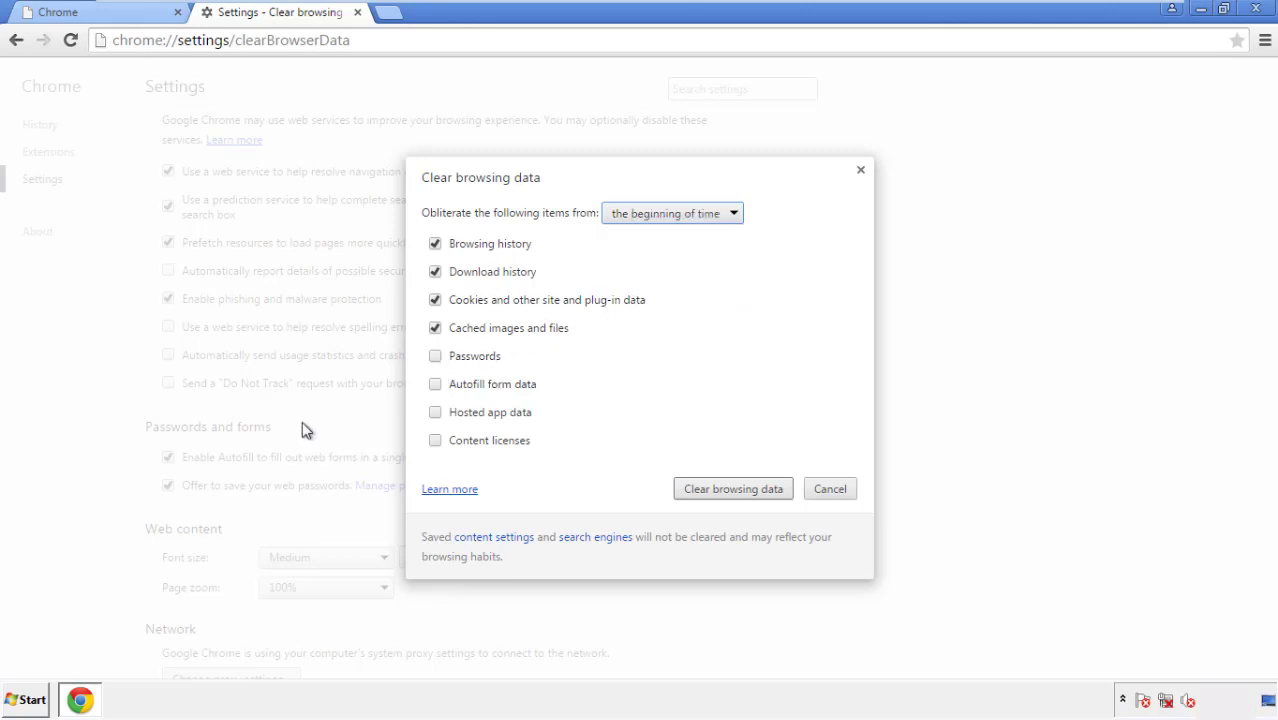
click(436, 386)
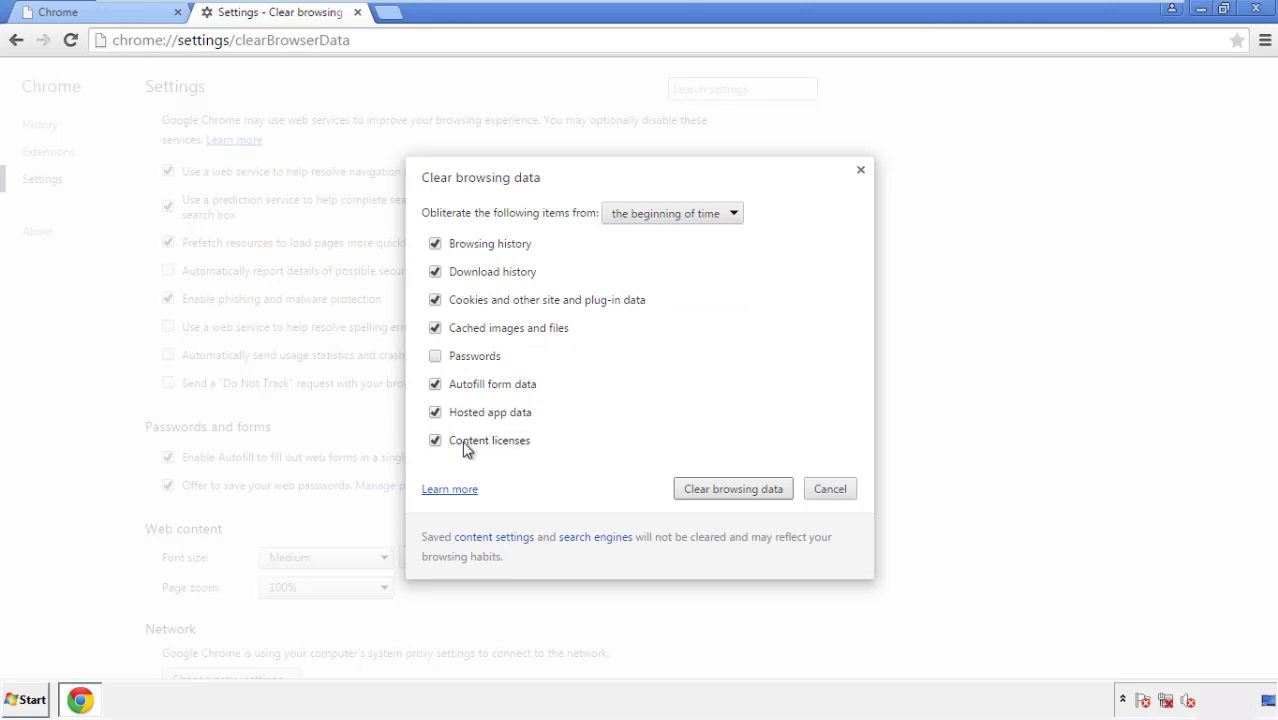
click(716, 492)
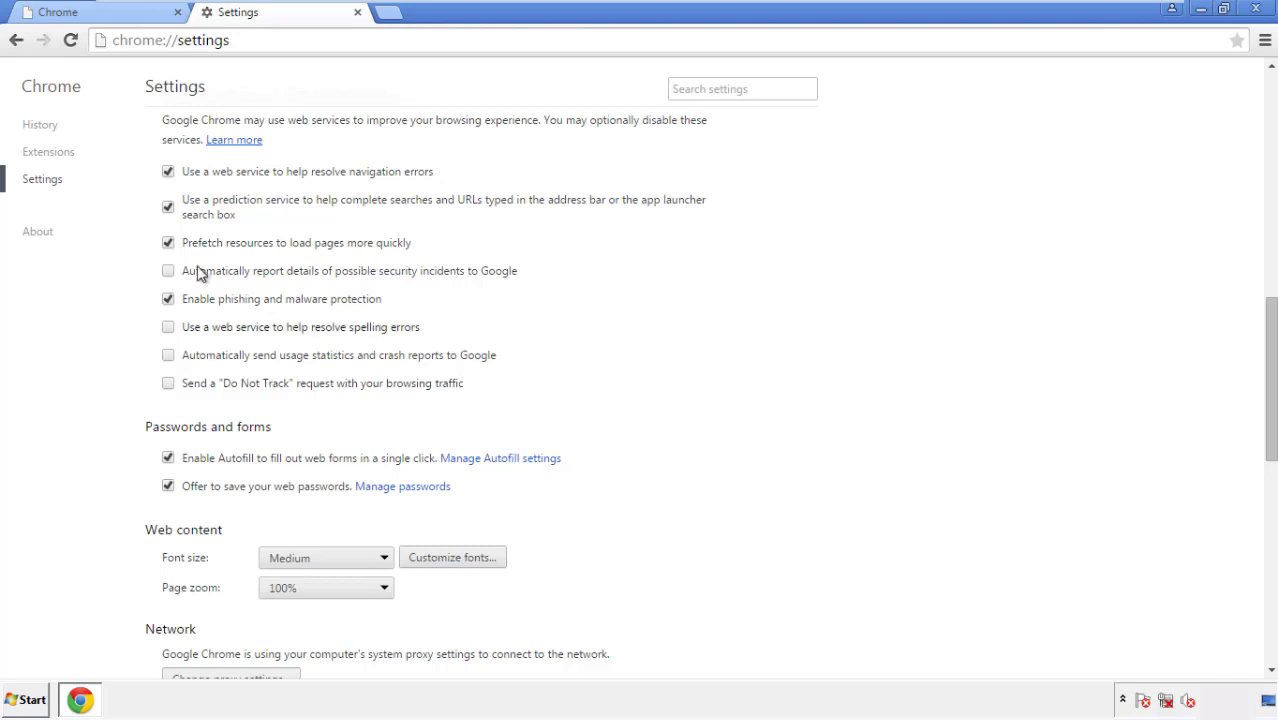
- Confirm Chrome's Reset settings at the bottom of Settings, then close Chrome
drag(1270, 318, 1267, 535)
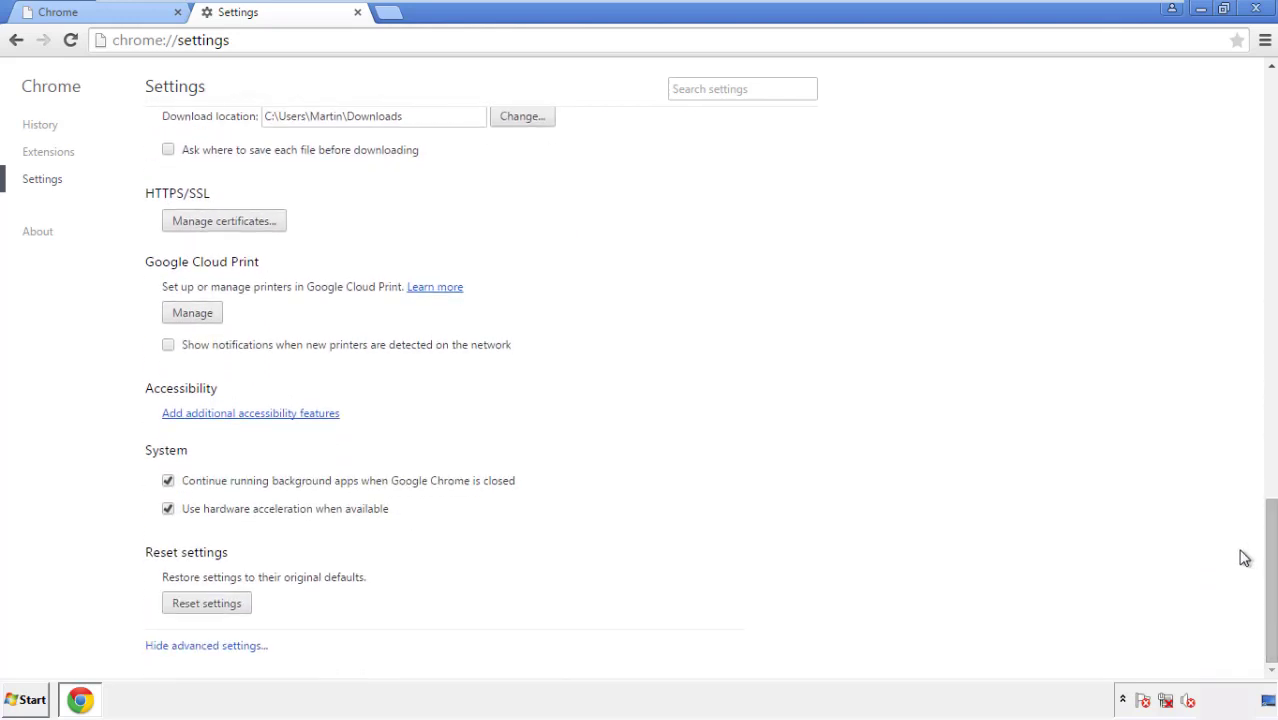
click(241, 613)
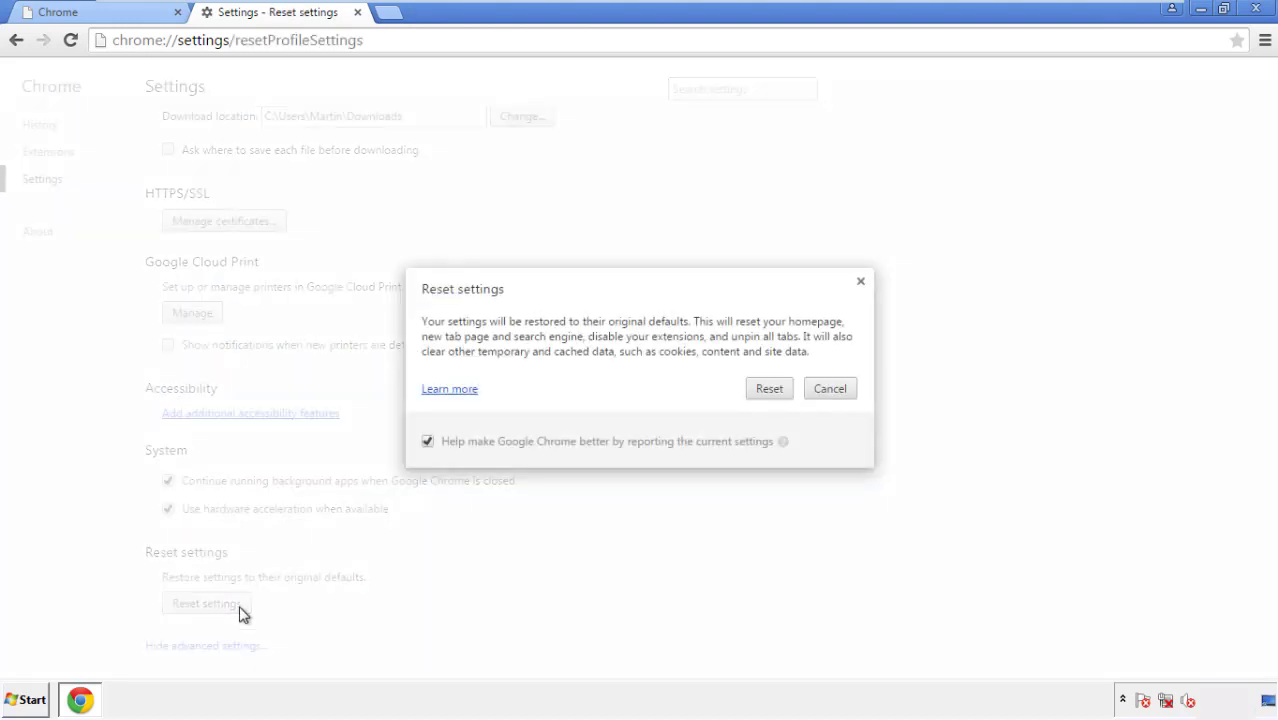
click(770, 389)
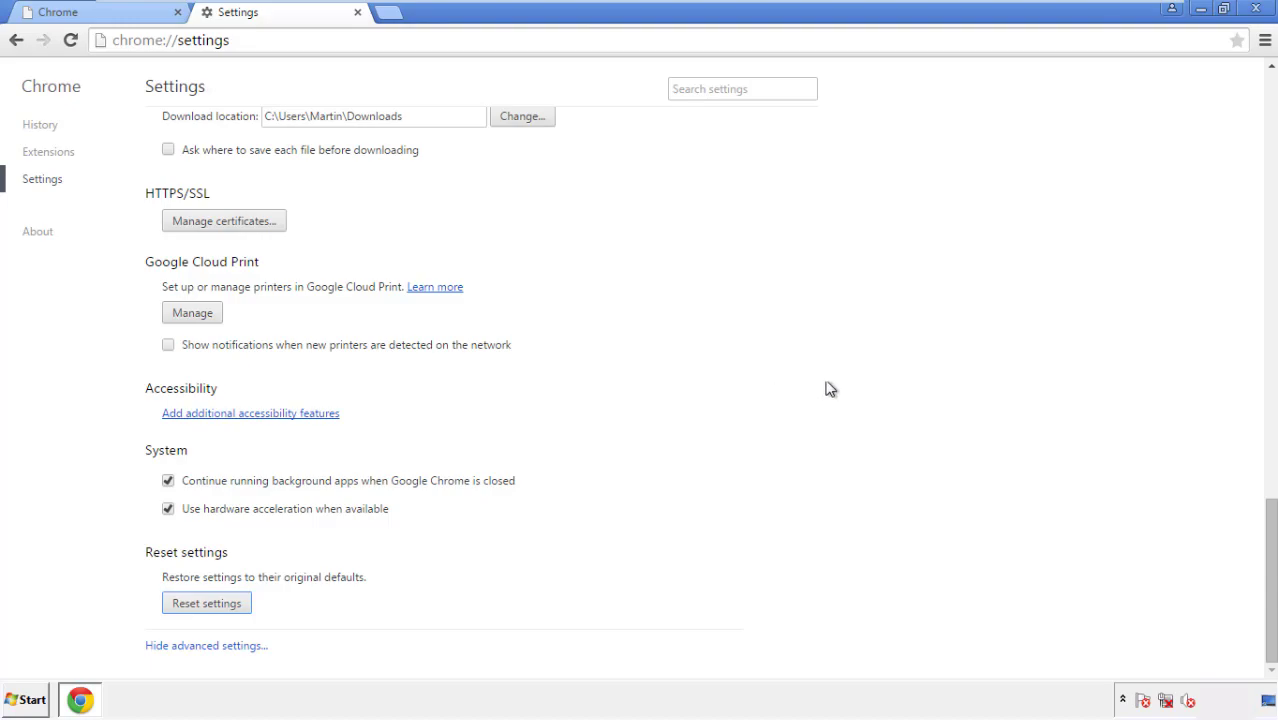
click(1250, 8)
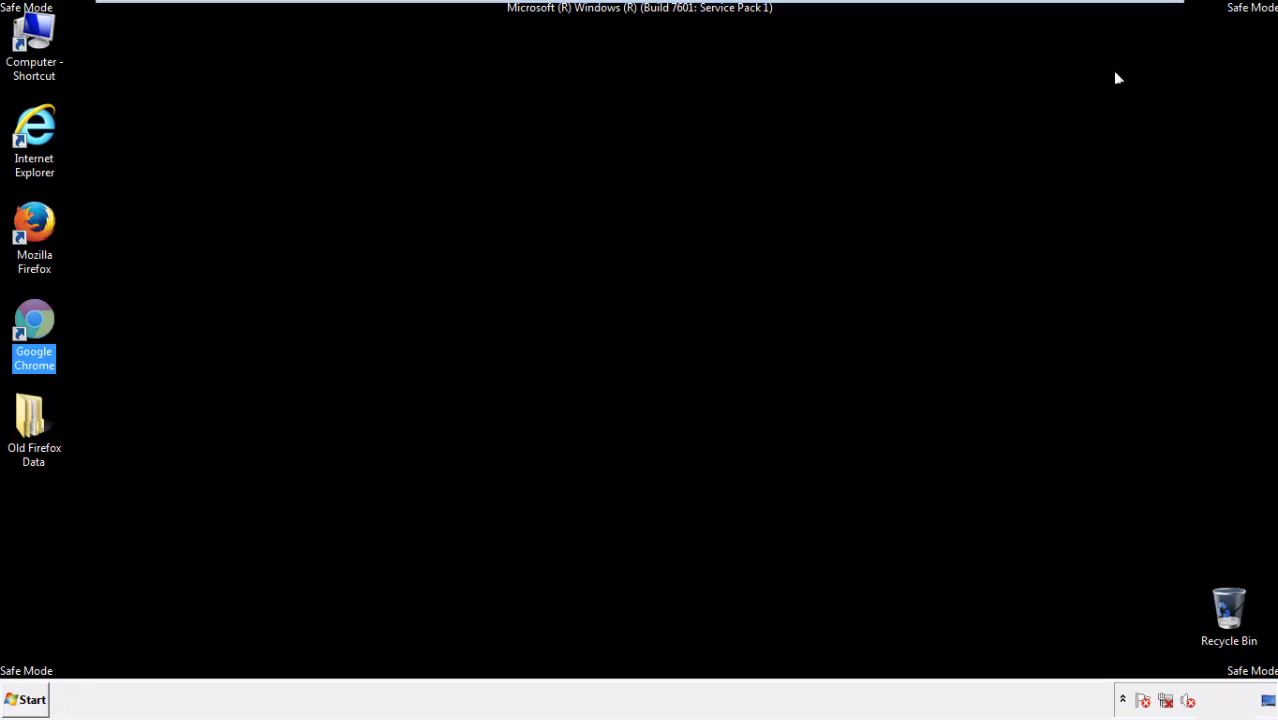
- Deselect the desktop icons and launch the Mozilla Firefox shortcut
click(690, 323)
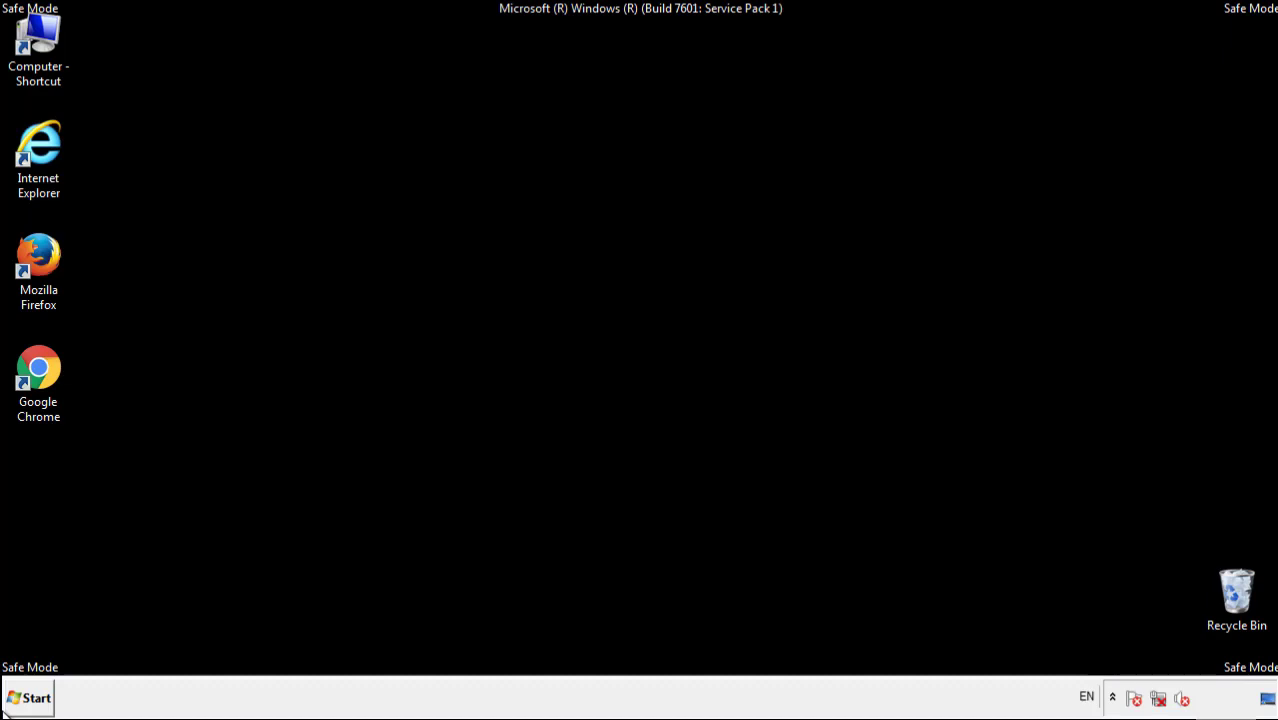
click(49, 248)
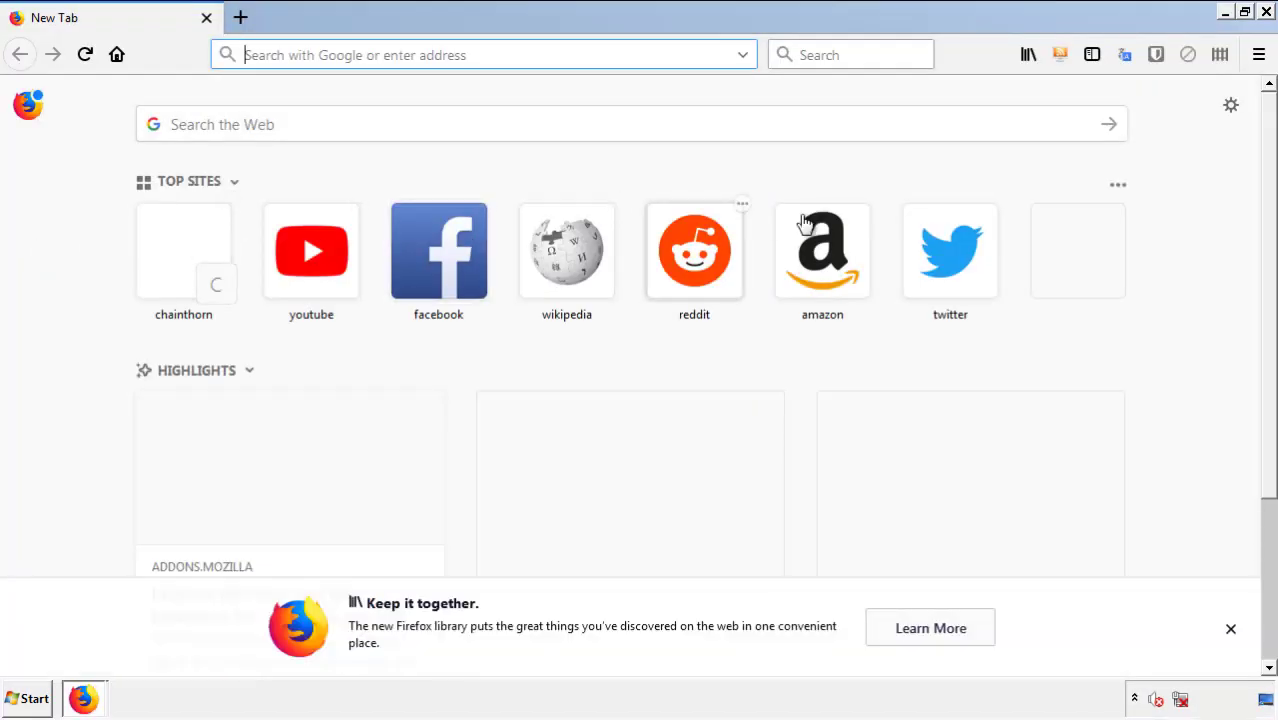
- Remove Search Mine in Firefox's Add-ons Manager, then close Firefox
click(1259, 54)
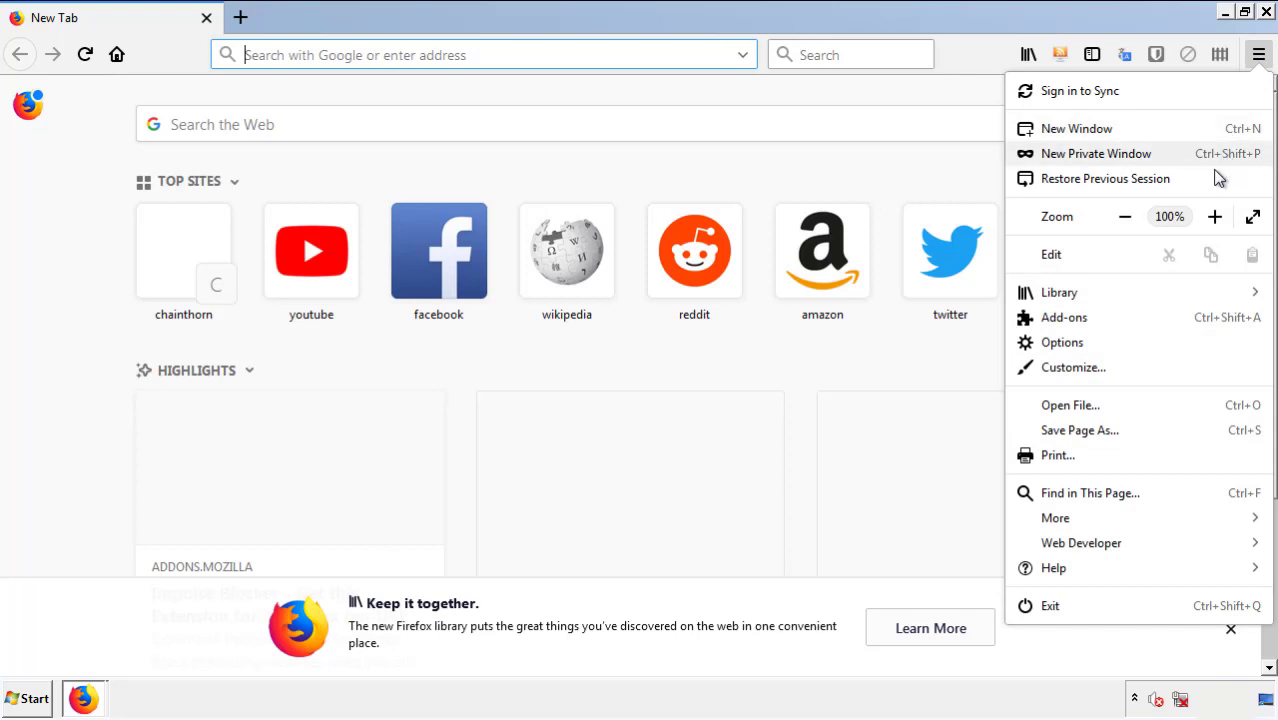
click(1181, 334)
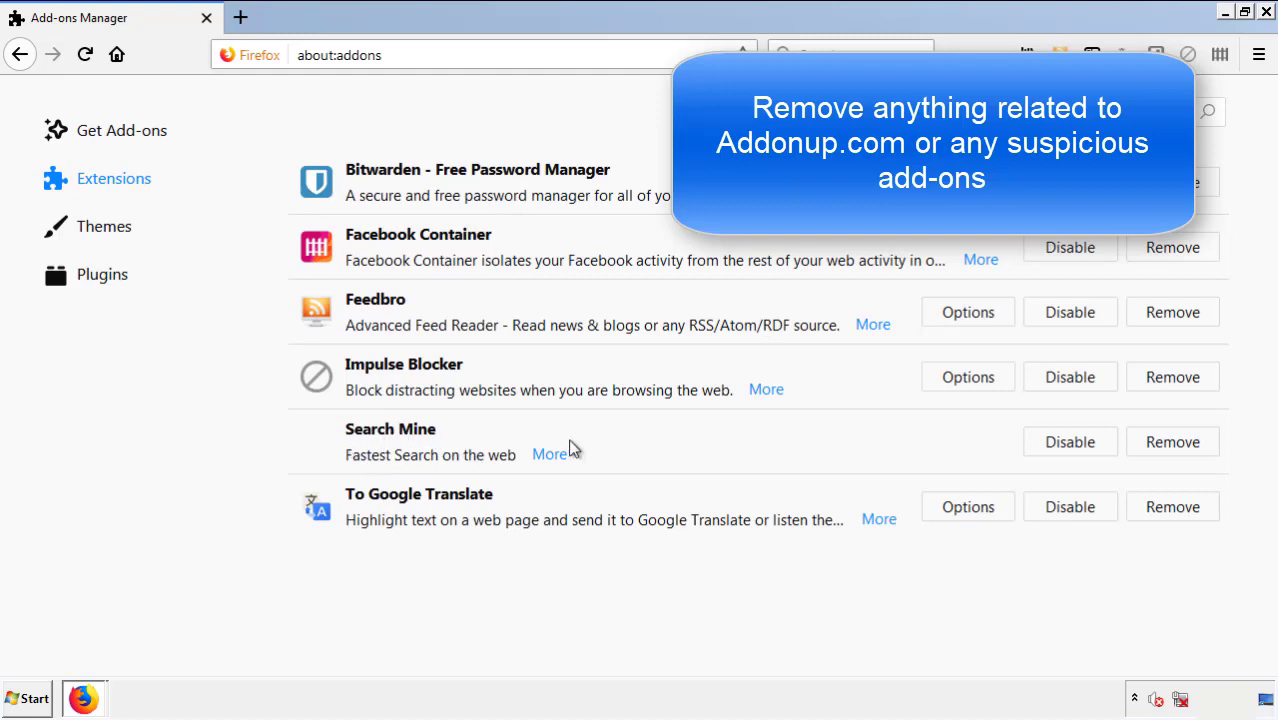
click(1170, 446)
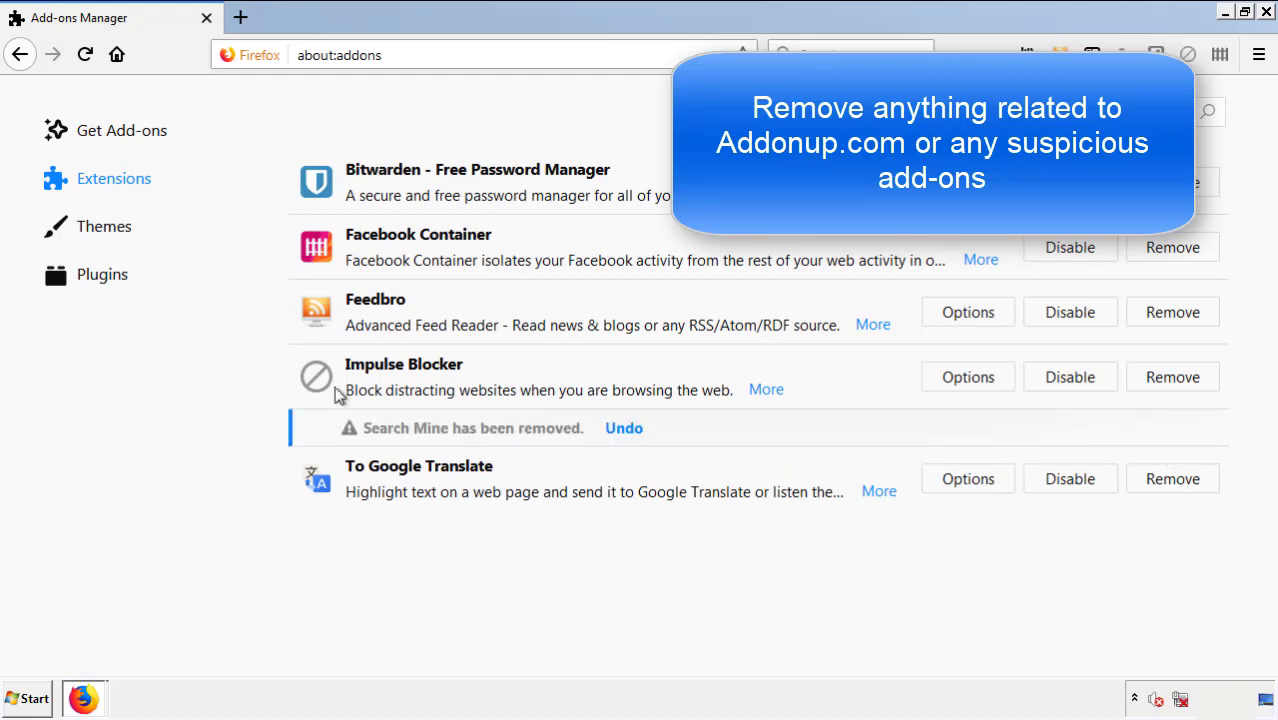
click(1267, 12)
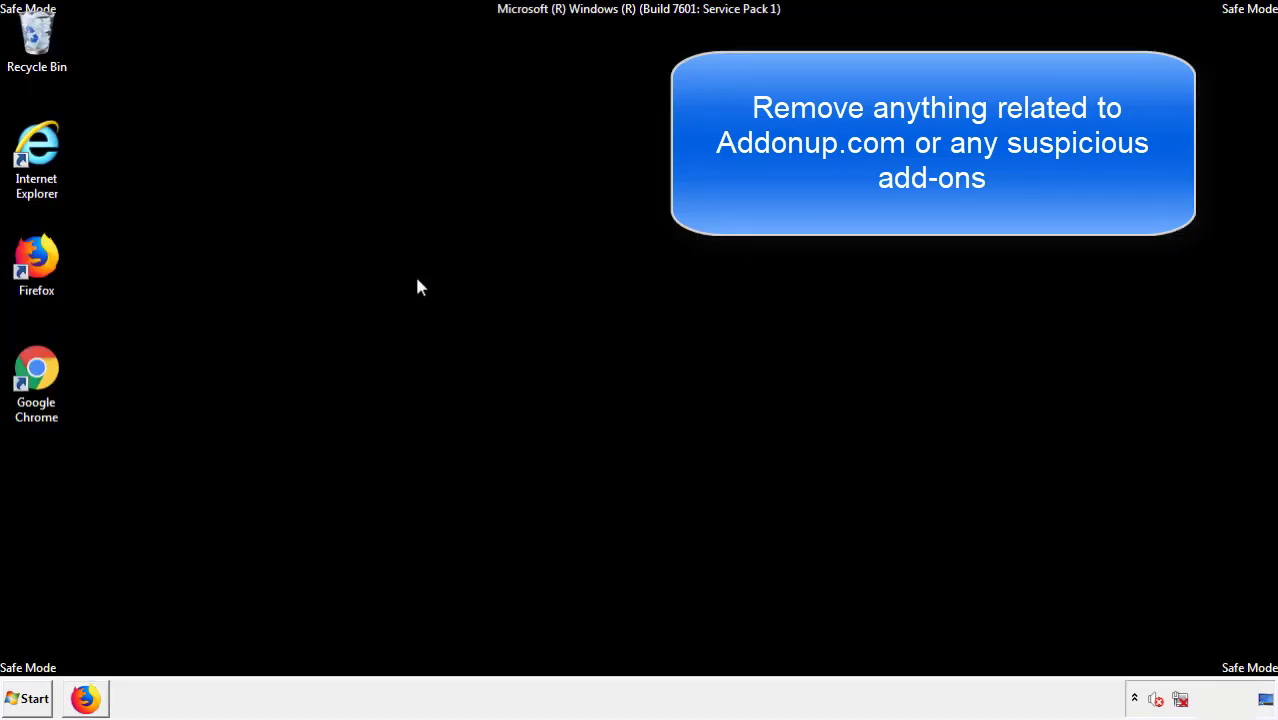
- Launch Google Chrome and go to its Extensions page via More tools
double_click(36, 392)
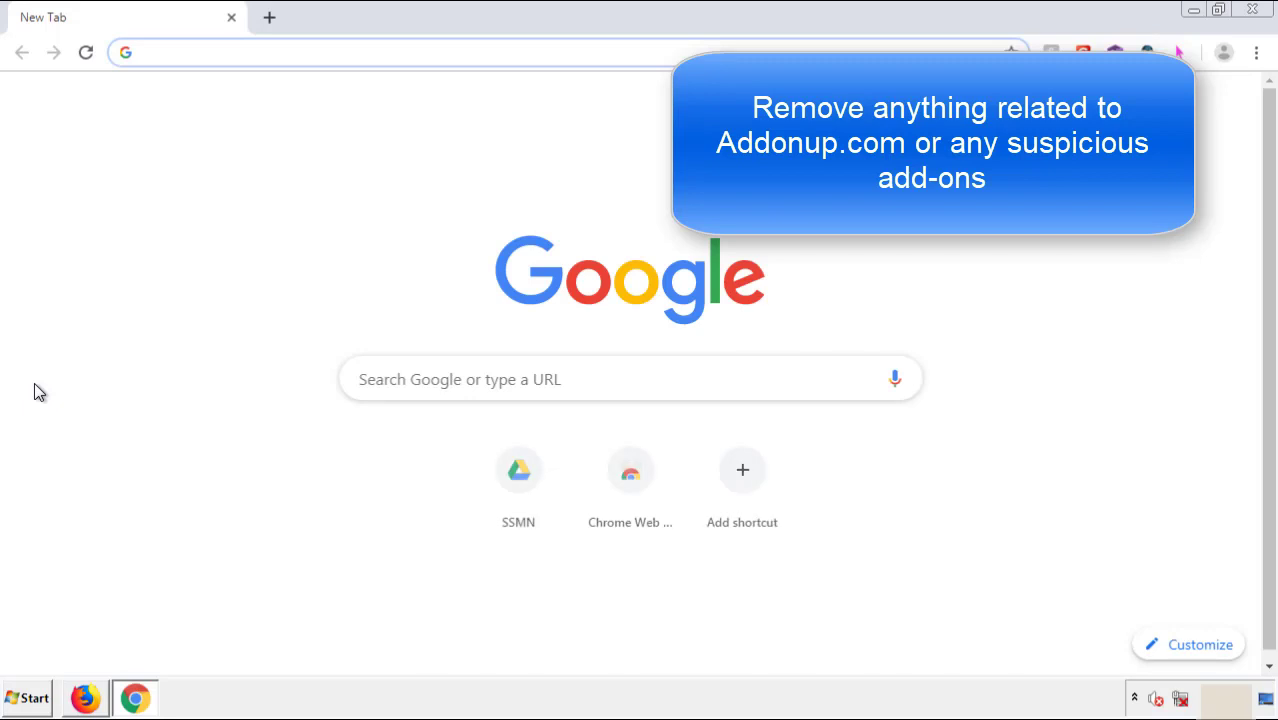
click(1256, 52)
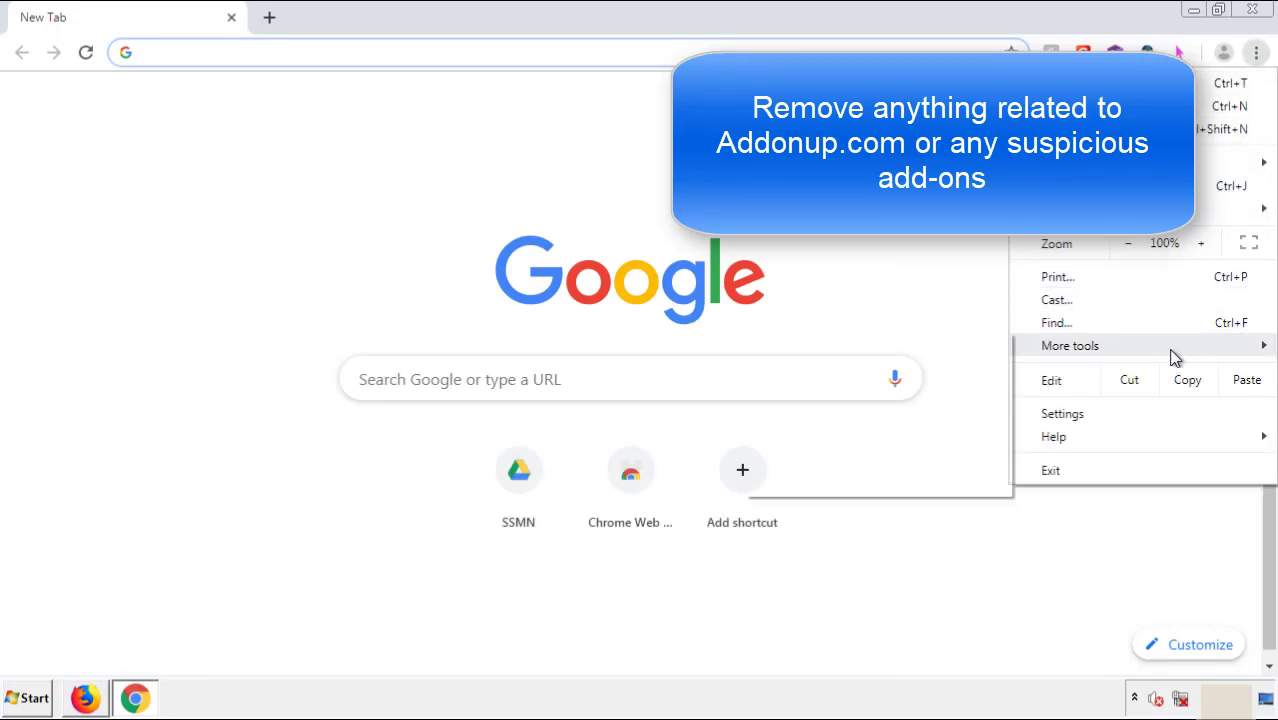
mouse_move(1144, 350)
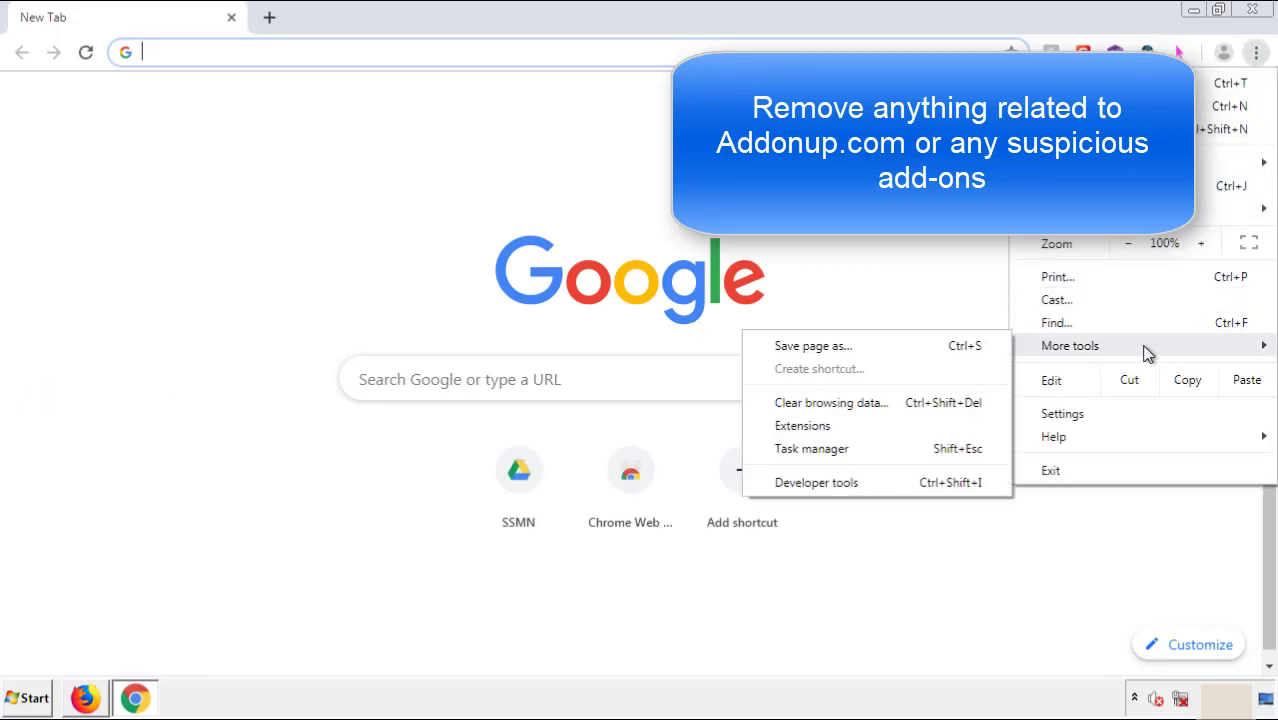
click(812, 425)
scroll(360, 334, down, 8)
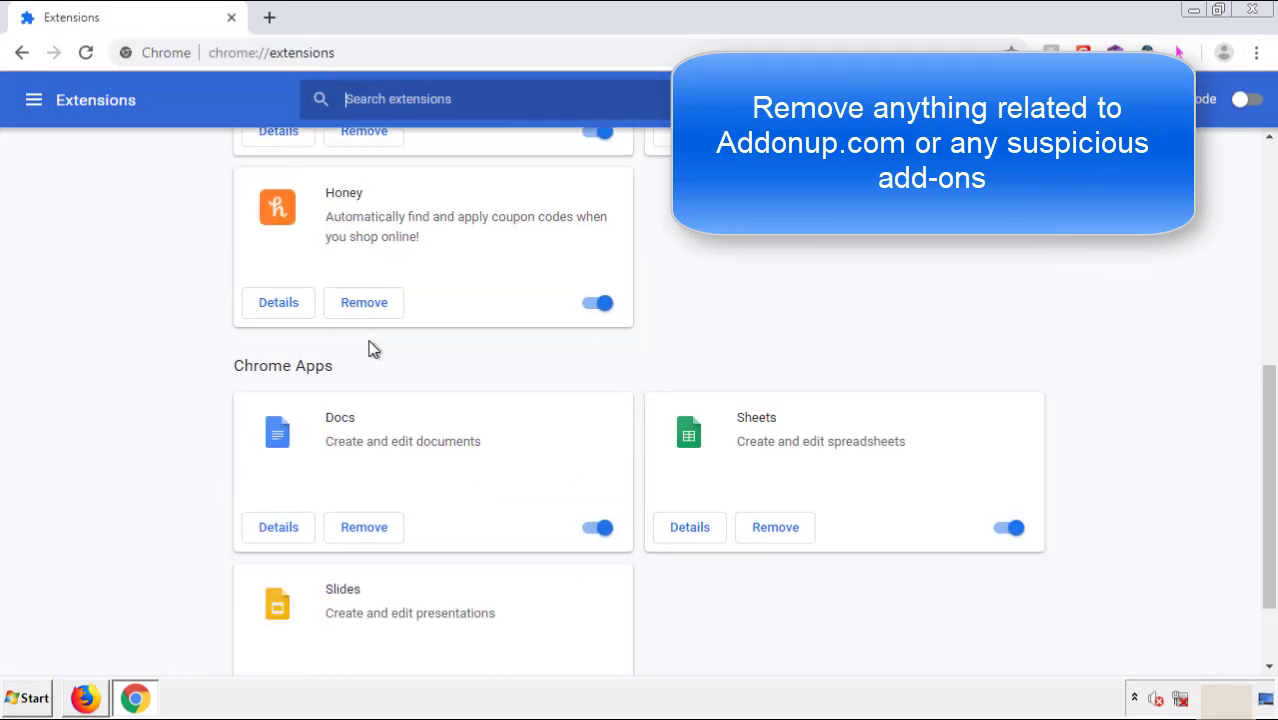
scroll(482, 365, up, 8)
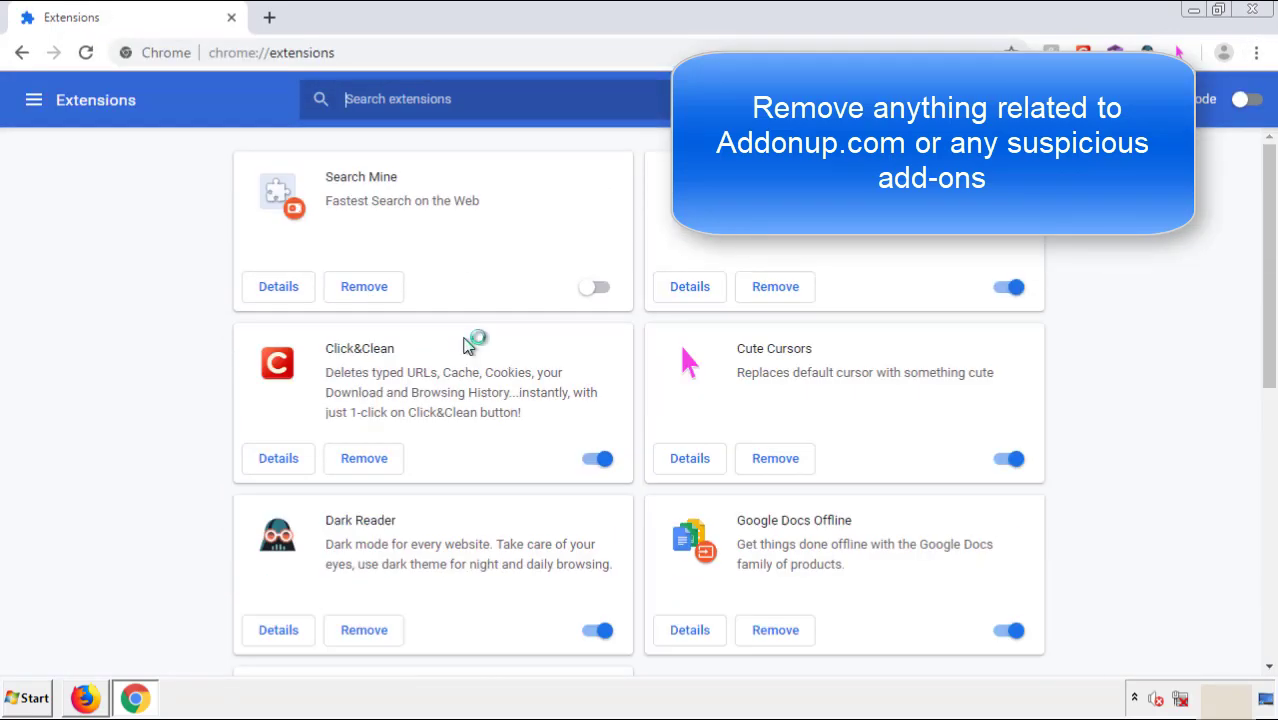
- Remove the Search Mine extension from Chrome and close the browser
click(362, 290)
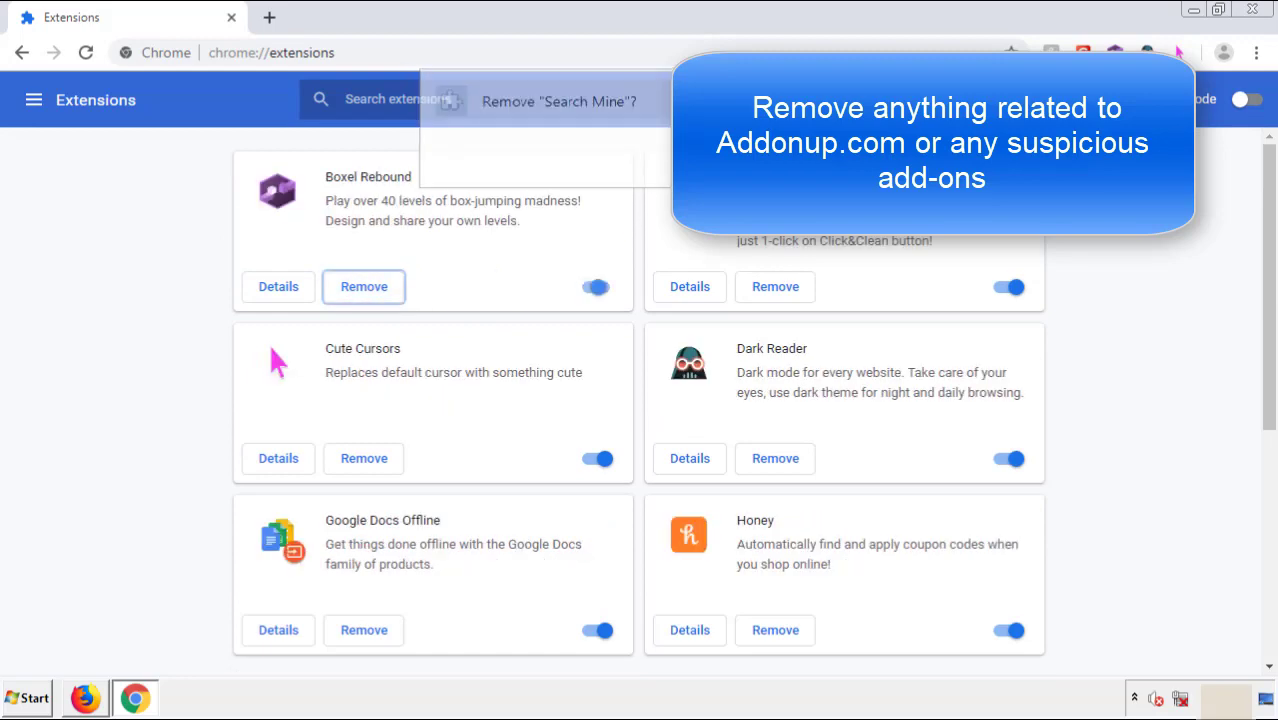
click(1258, 12)
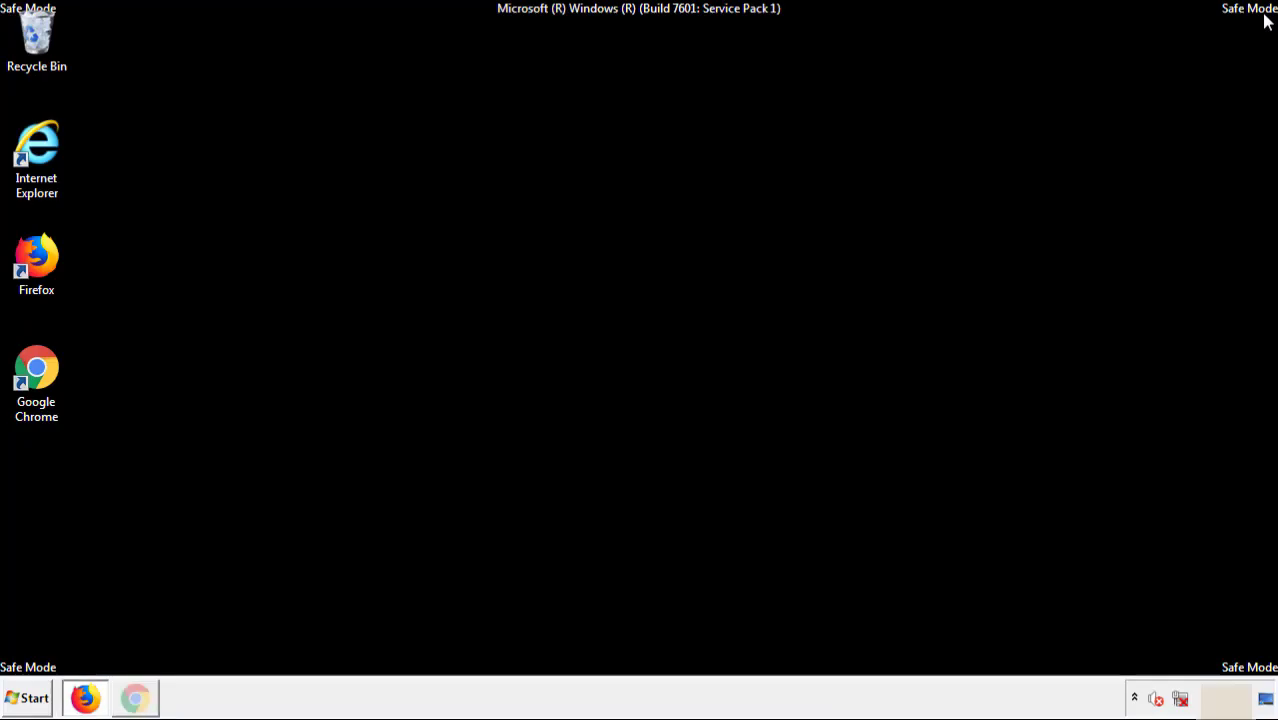
click(33, 700)
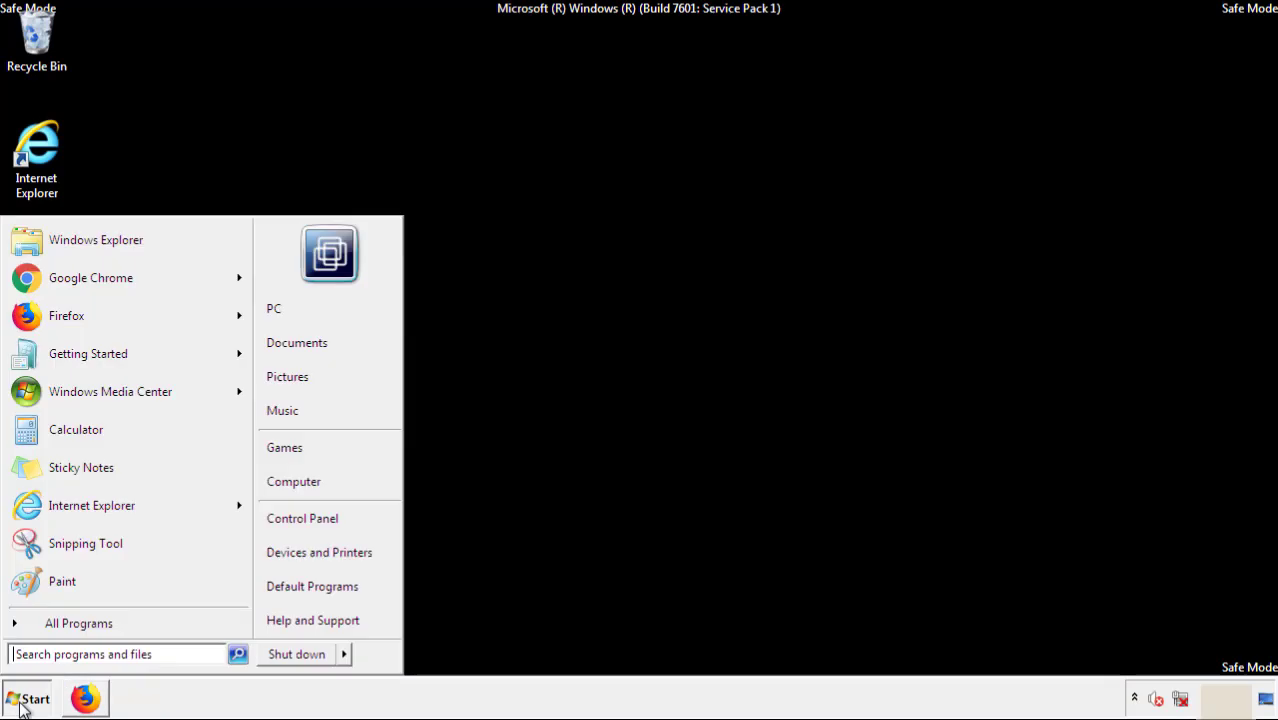